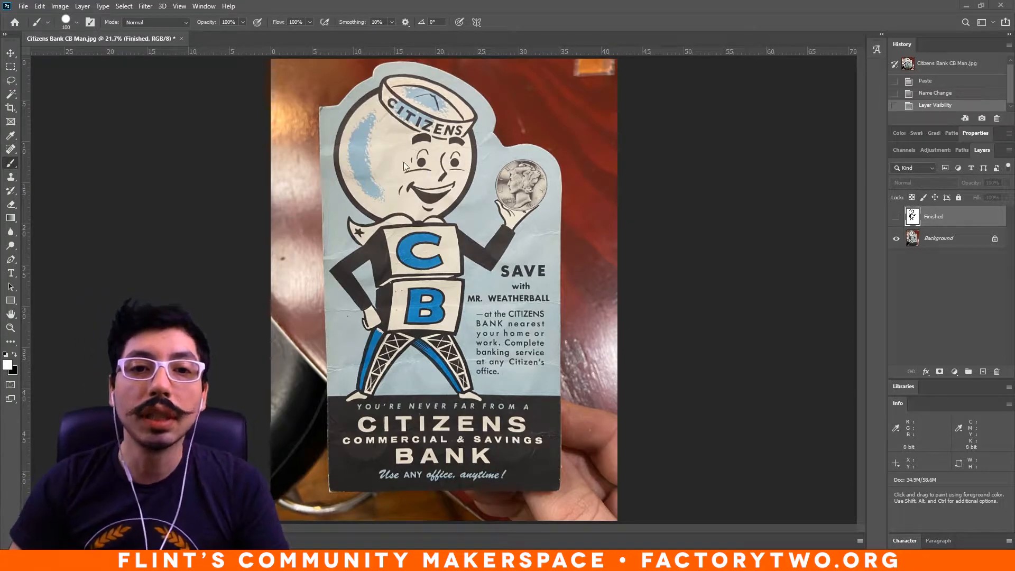
Preview the Finished layer over the photo, hide it again, and make the Background layer active.
left_click(896, 218)
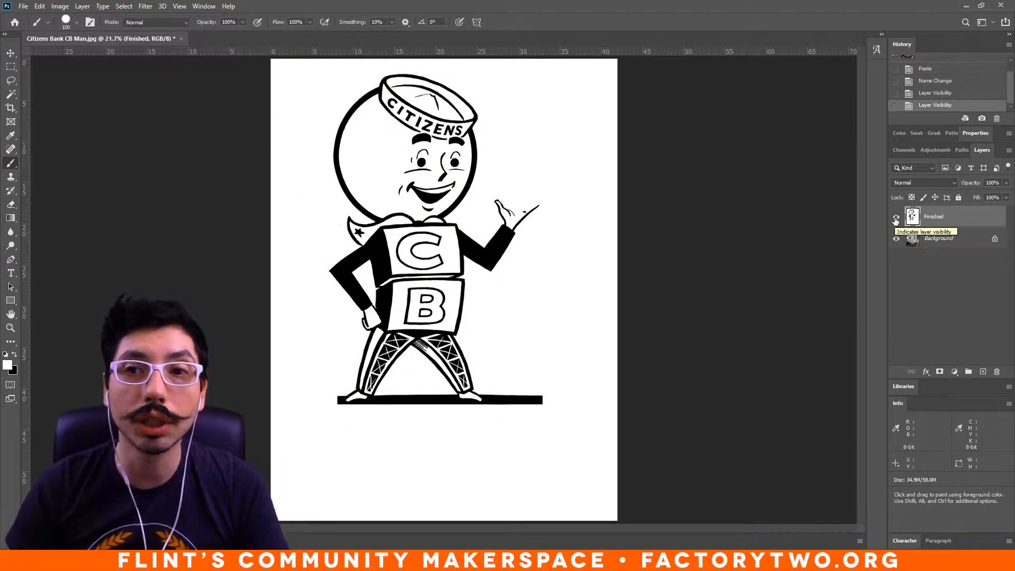
left_click(896, 218)
left_click(961, 242)
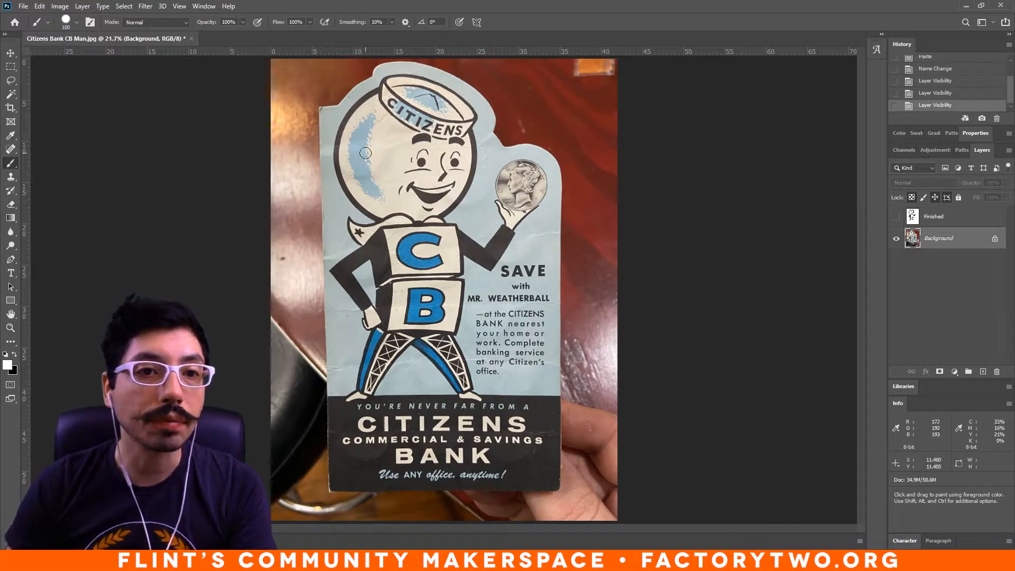
Open the Levels adjustment for the Background layer, keeping its dialog clear of the artwork.
left_click(59, 7)
left_click(60, 6)
left_click(59, 7)
mouse_move(74, 35)
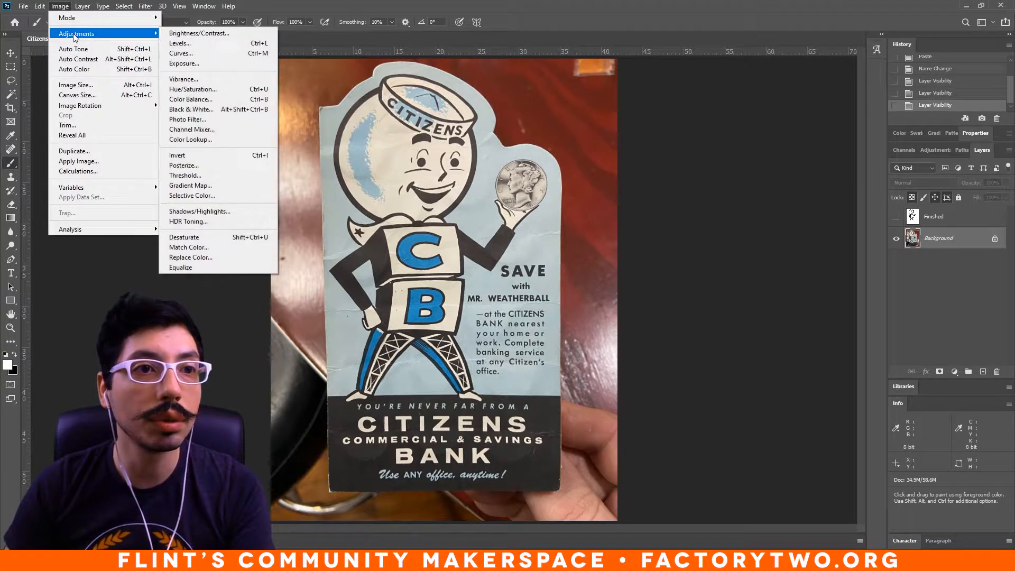
left_click(206, 44)
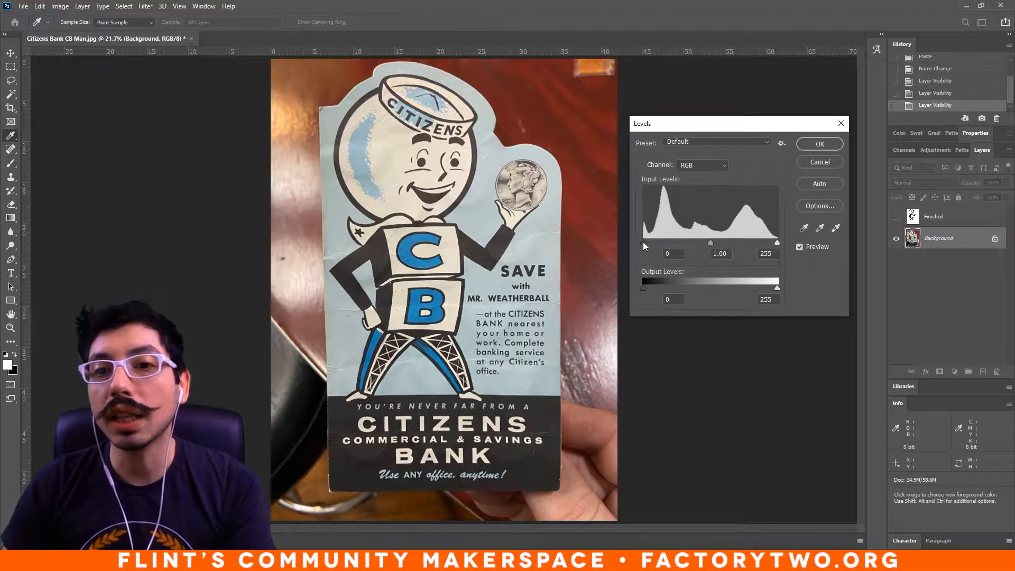
left_click_drag(690, 124, 683, 131)
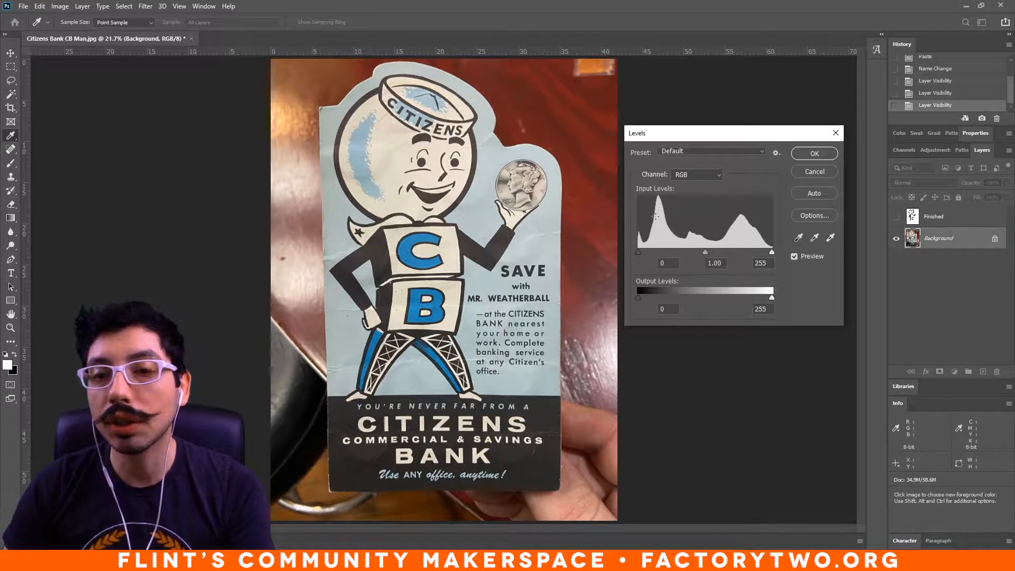
Try a Levels white point of 248 and a black point of 69, and return them to 255 and 0.
left_click(639, 253)
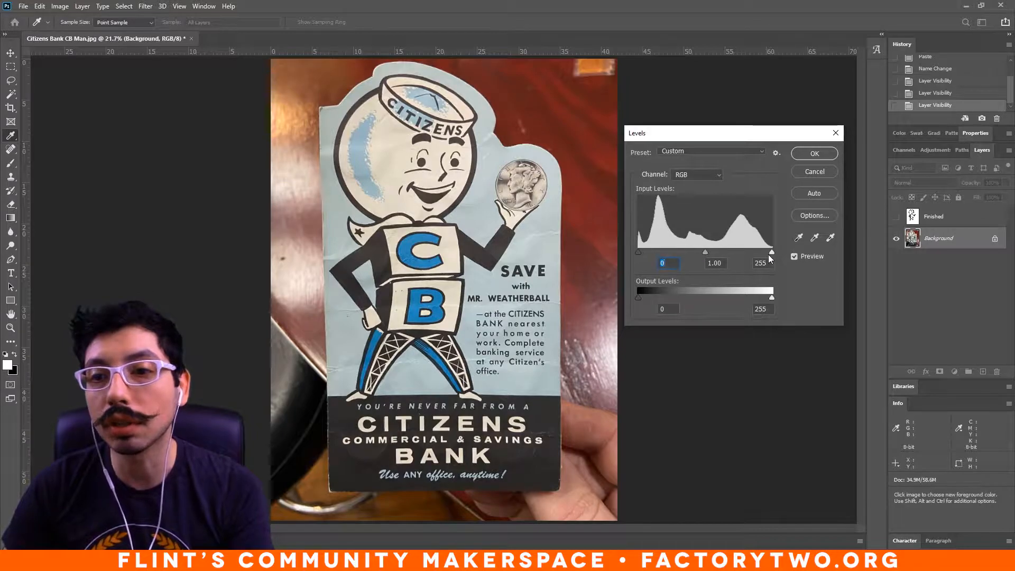
left_click_drag(772, 252, 769, 252)
left_click(702, 253)
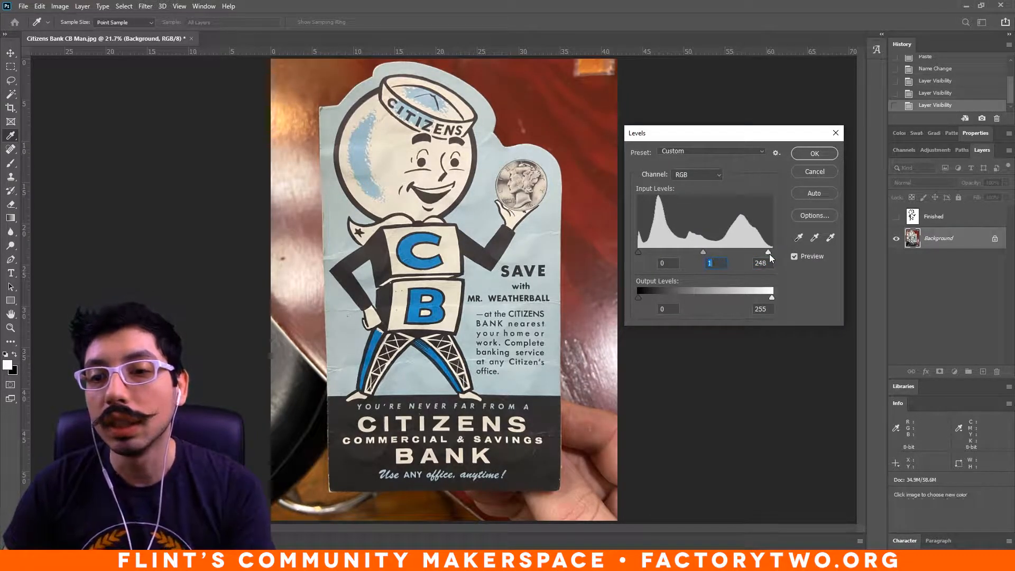
left_click_drag(769, 254, 772, 253)
left_click_drag(637, 254, 674, 252)
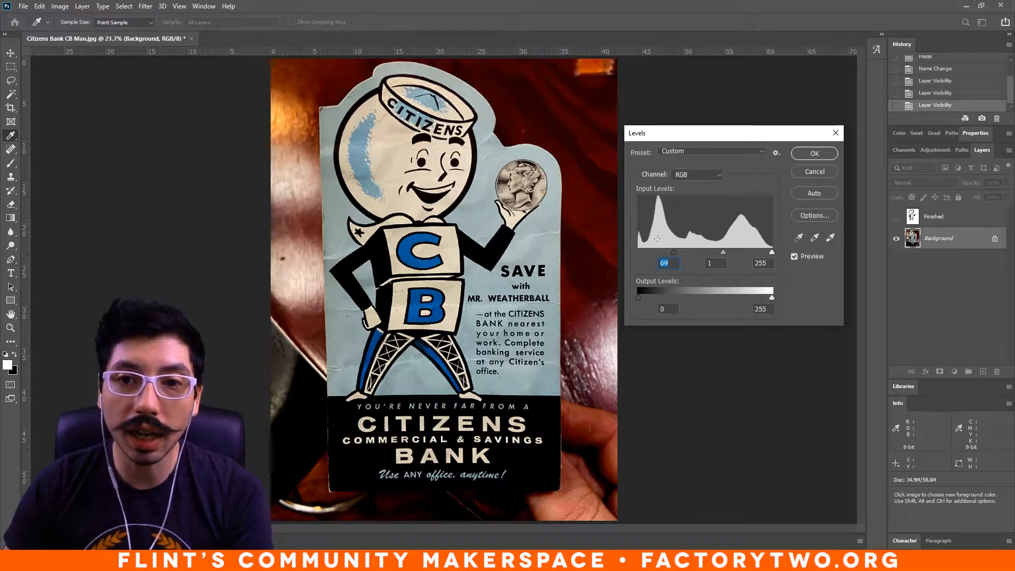
left_click_drag(674, 252, 639, 252)
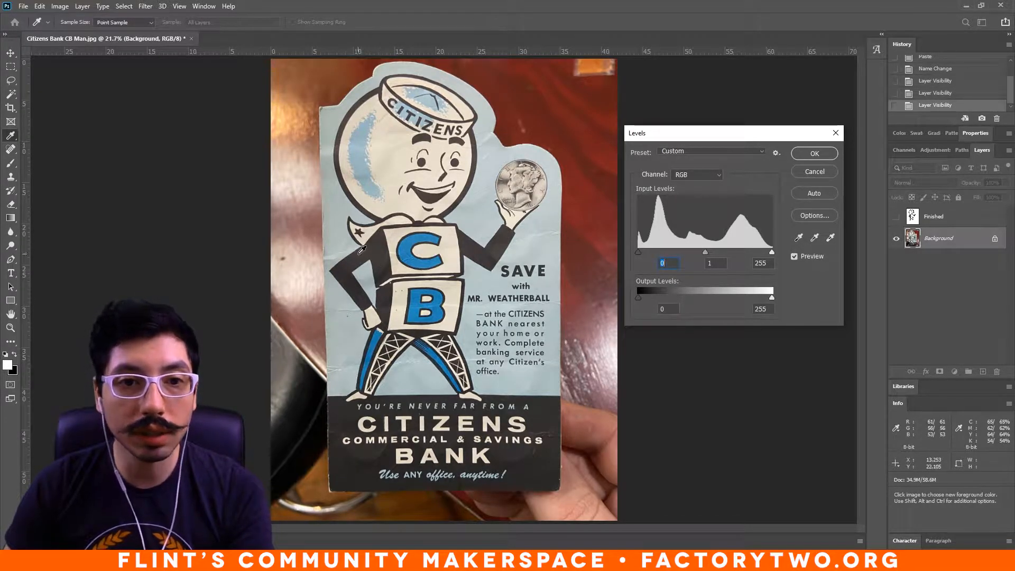
Set the Levels input black point to 69, the midtone to 0.81 and the white point to 171.
left_click_drag(639, 251, 675, 252)
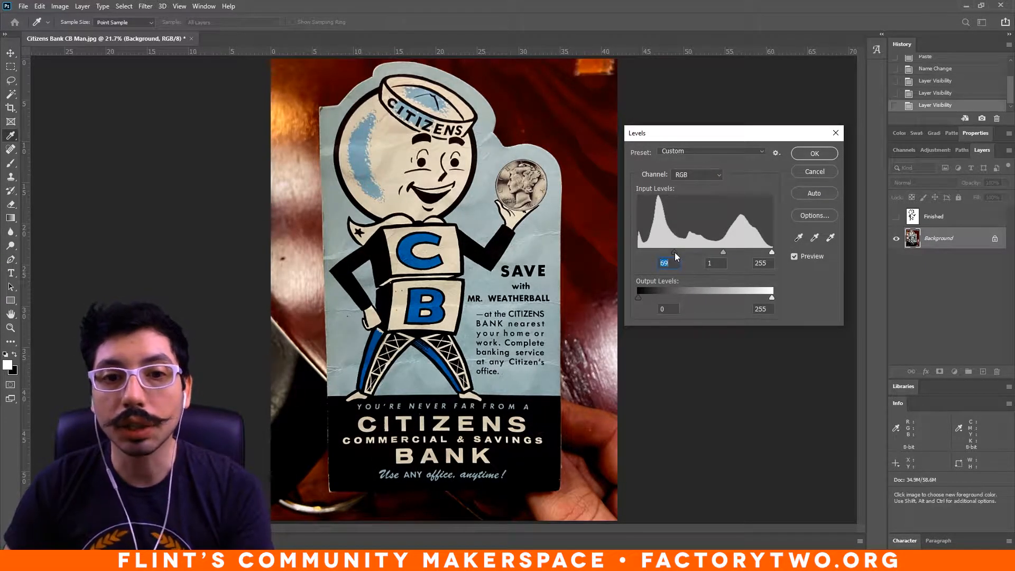
left_click_drag(772, 252, 723, 249)
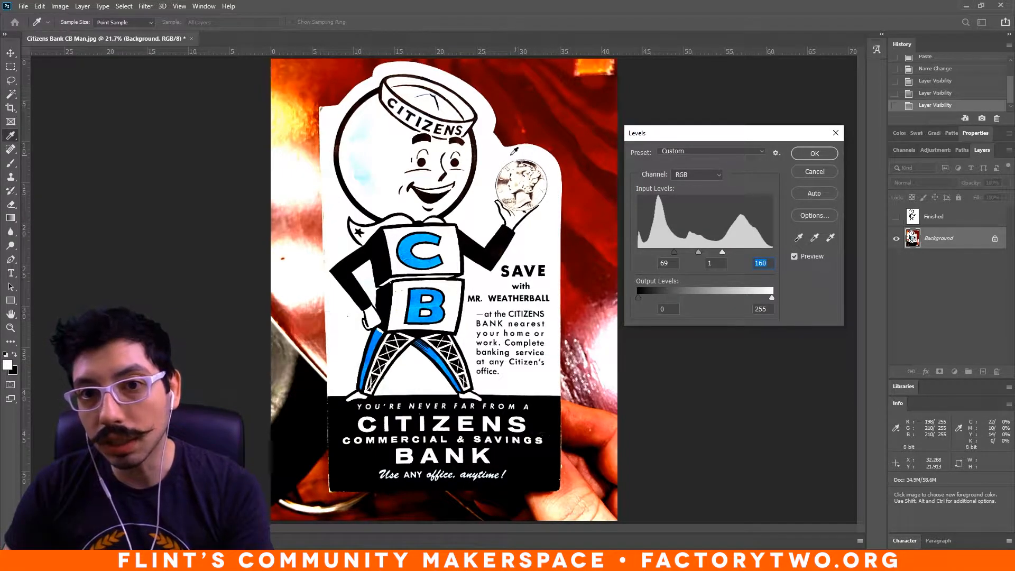
mouse_move(724, 252)
left_mouse_down()
mouse_move(735, 248)
mouse_move(706, 252)
left_mouse_up()
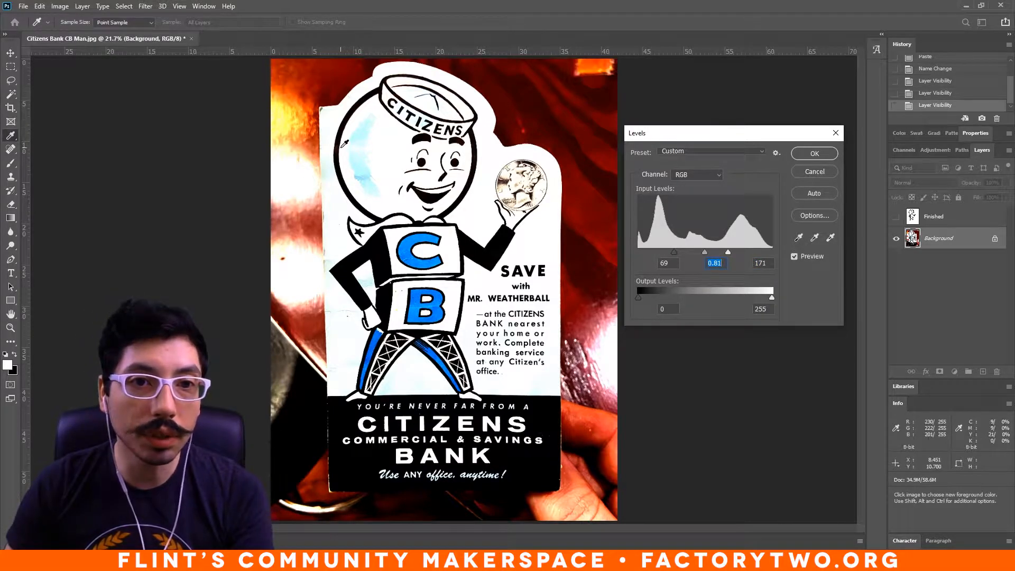
Fine-tune the midtone input level against the character's head outline and apply the Levels adjustment.
key("ctrl+plus")
key("ctrl+plus")
key("ctrl+plus")
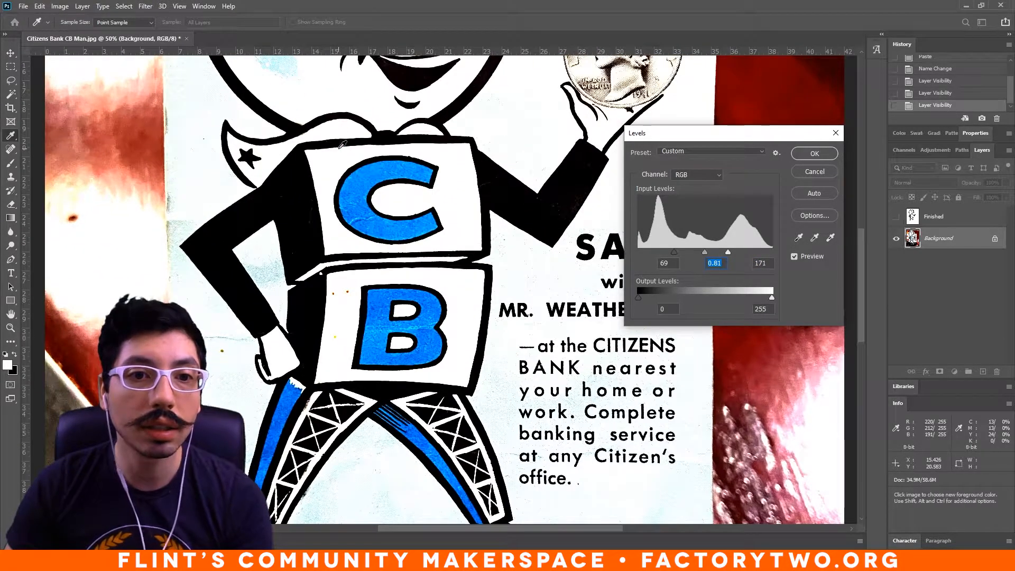
left_click_drag(333, 142, 465, 386)
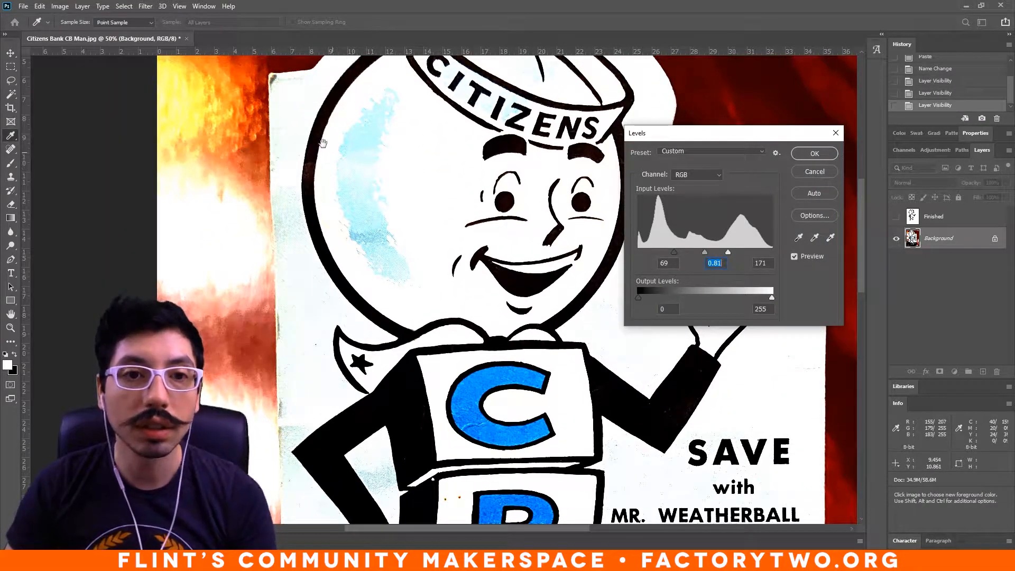
left_click_drag(317, 133, 337, 153)
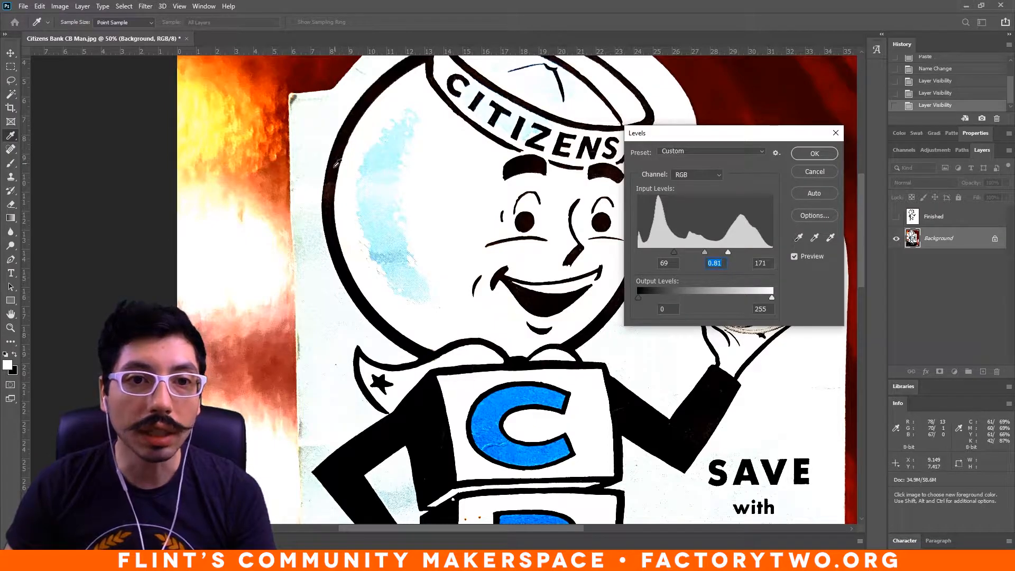
left_click_drag(705, 250, 677, 252)
left_click(829, 156)
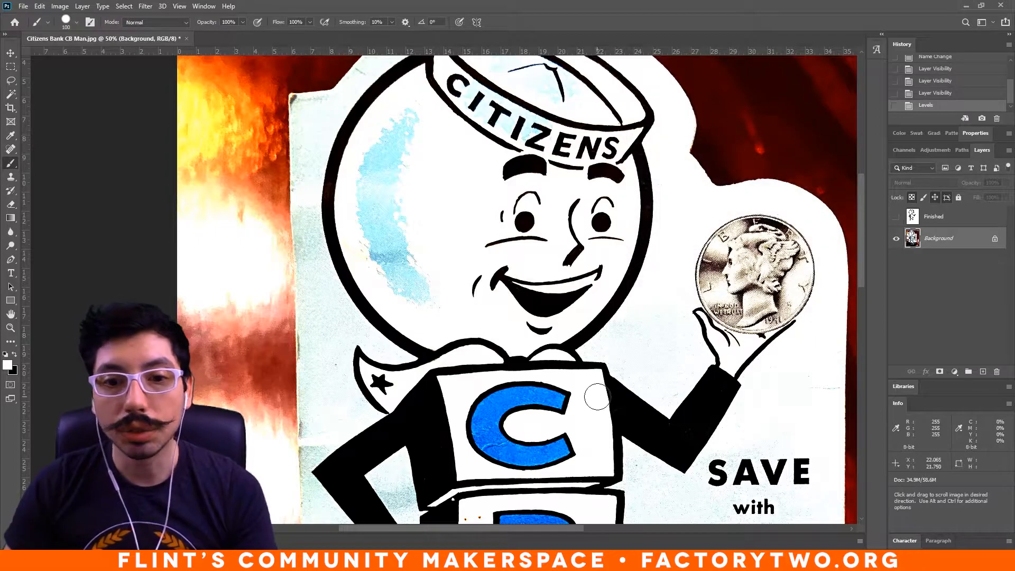
Select the solid blue areas with Color Range by sampling the letter C, using a fuzziness of 200.
key("ctrl+minus")
left_click_drag(598, 397, 545, 322)
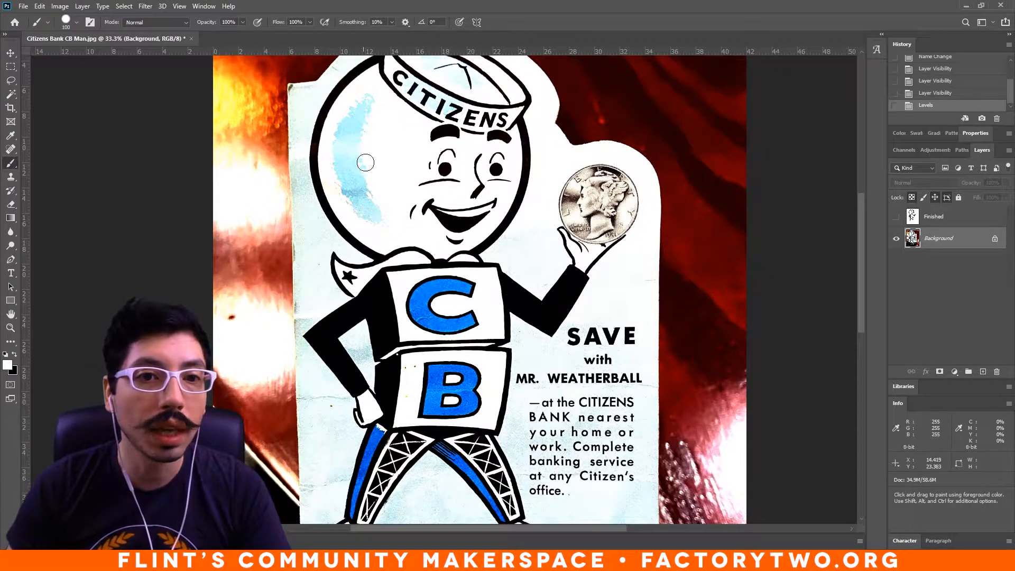
left_click_drag(374, 229, 353, 210)
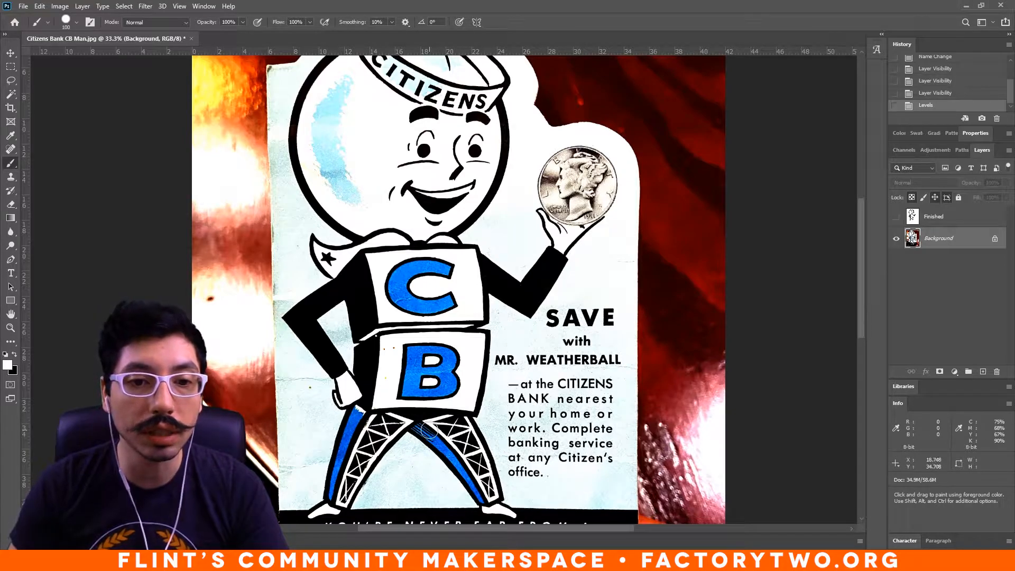
left_click(124, 6)
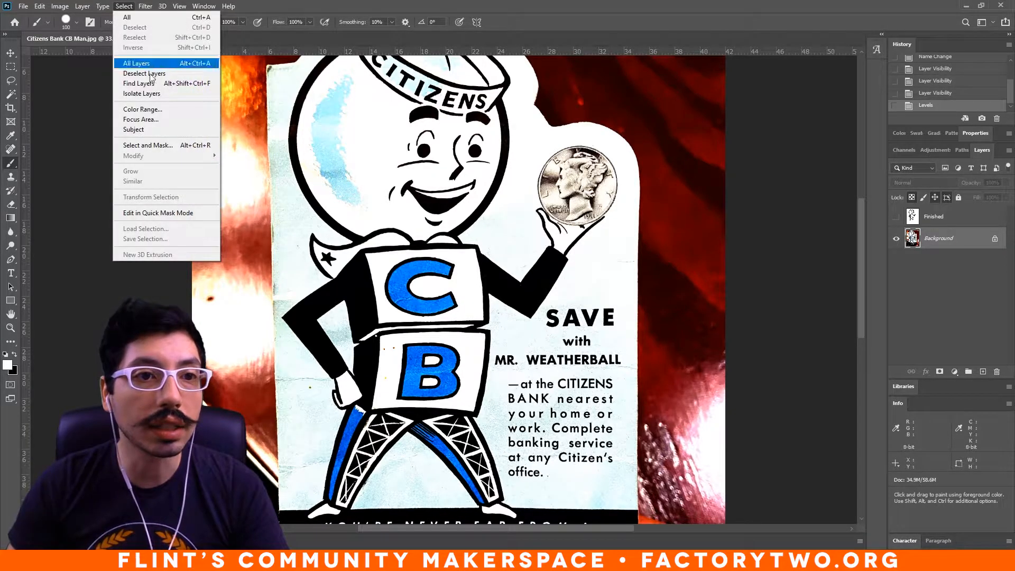
left_click(169, 111)
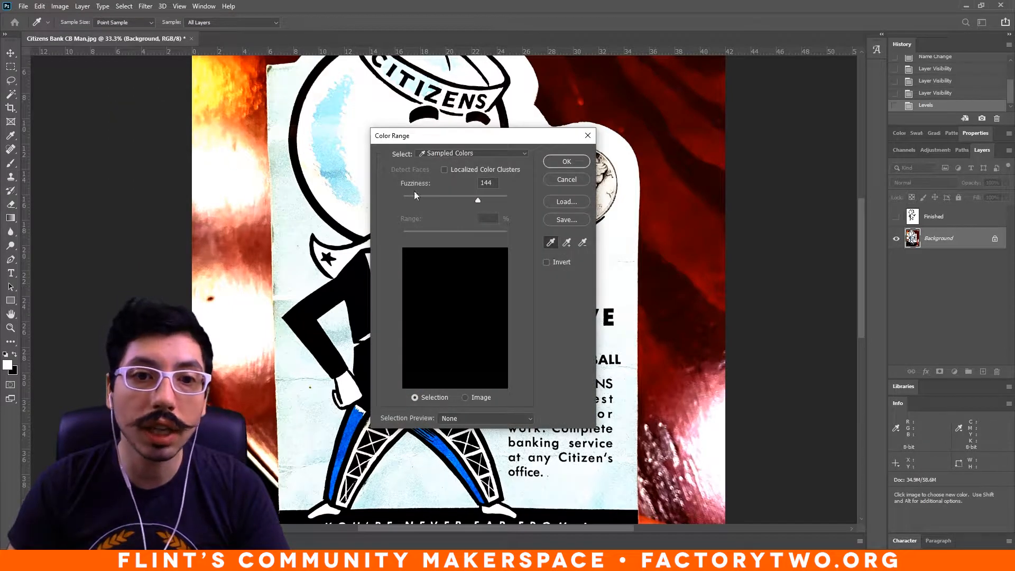
left_click_drag(433, 143, 557, 140)
left_click(405, 281)
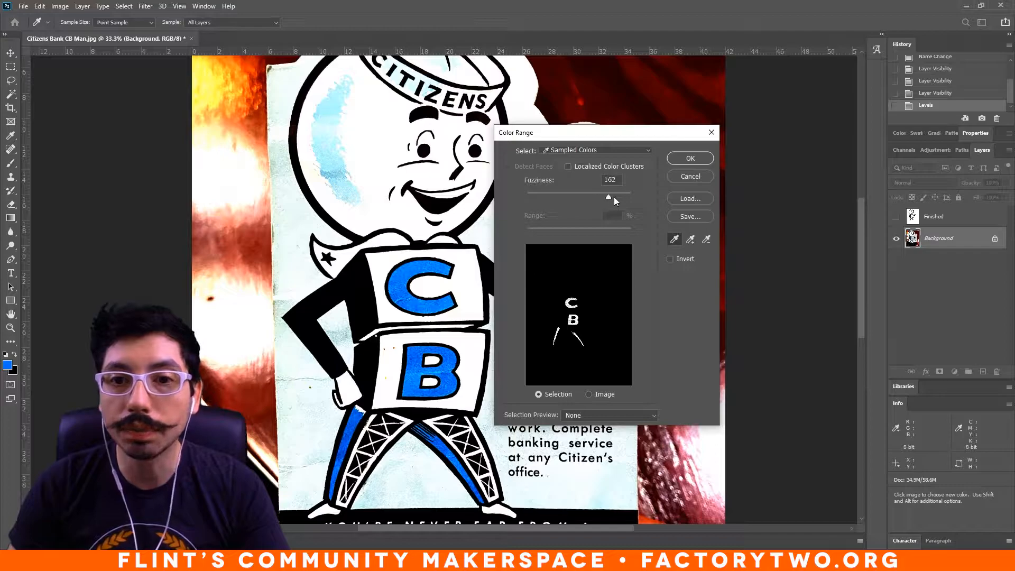
left_click_drag(661, 198, 661, 197)
left_click_drag(581, 138, 612, 131)
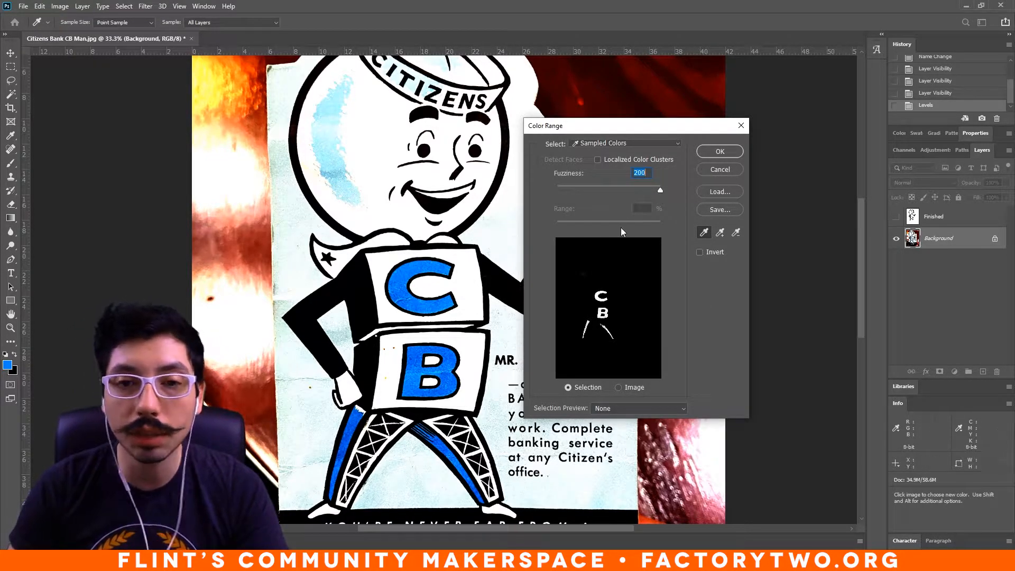
left_click(731, 153)
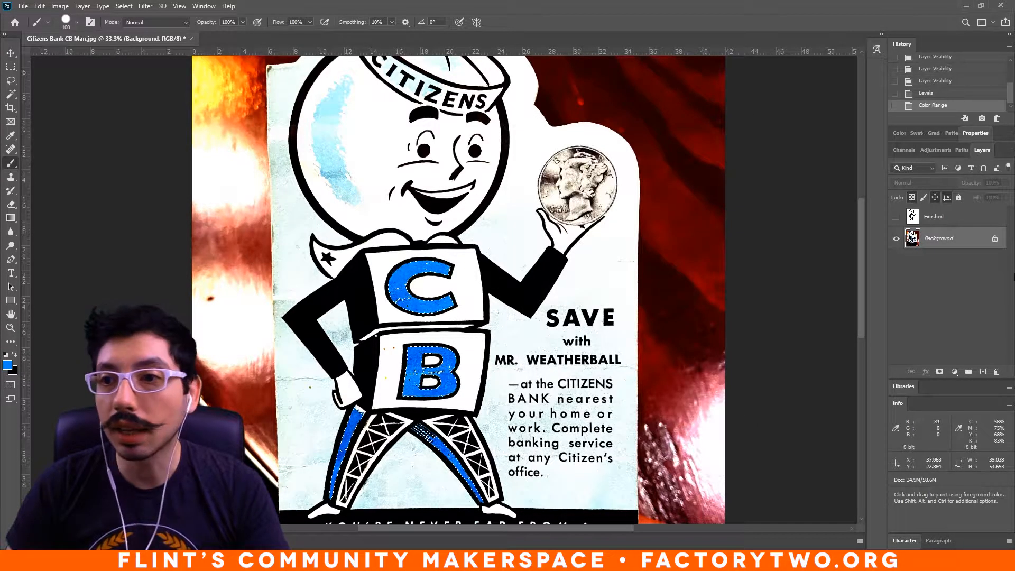
Fill the selected blue areas of the letters and legs with white and clear the selection.
key("d")
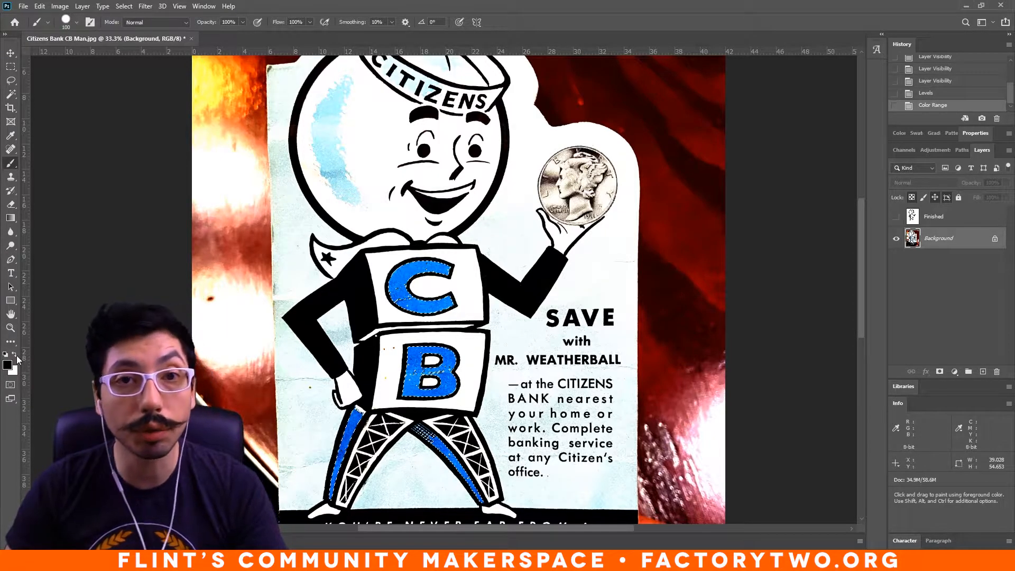
left_click(15, 356)
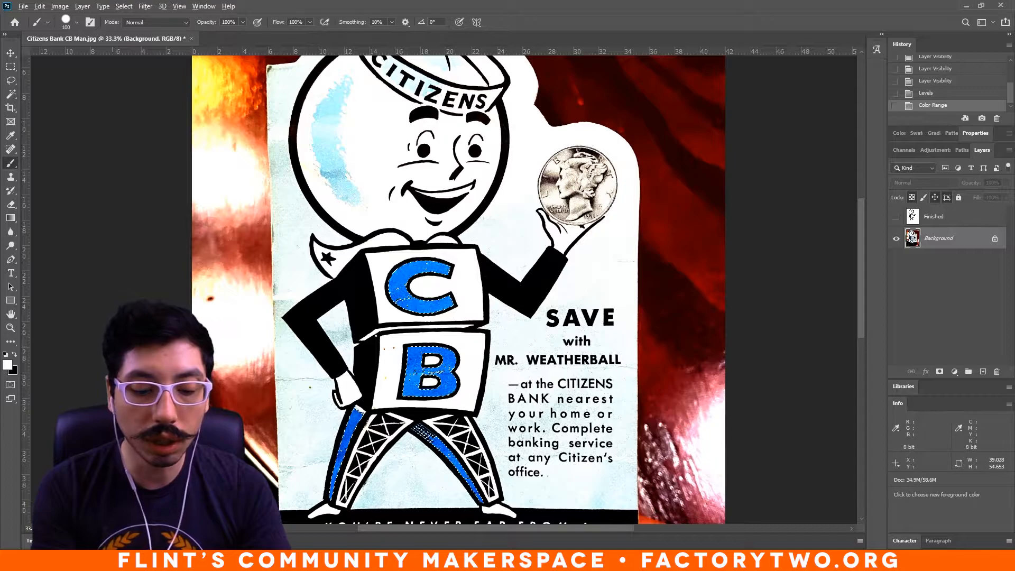
key("alt+BackSpace")
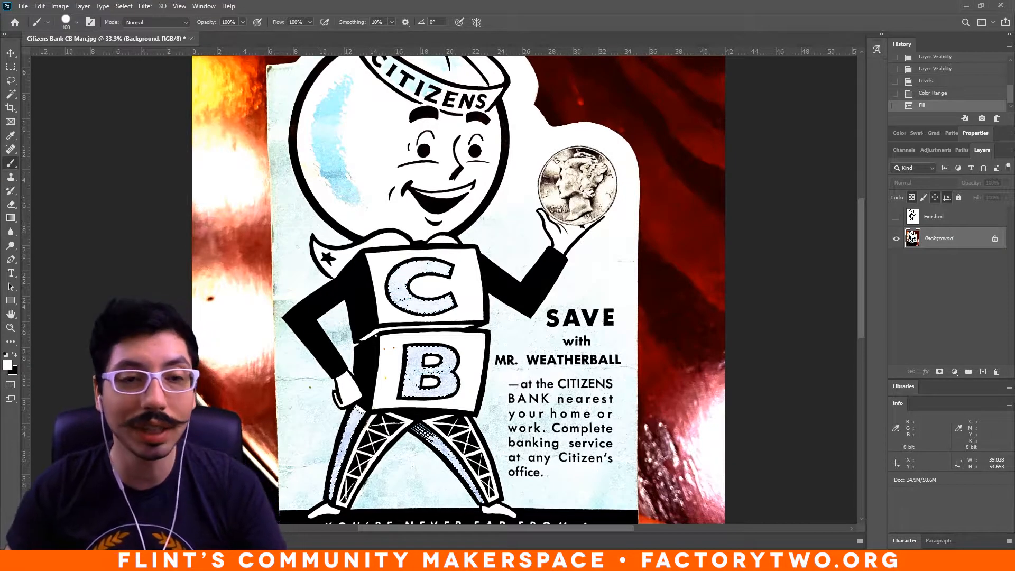
key("ctrl+d")
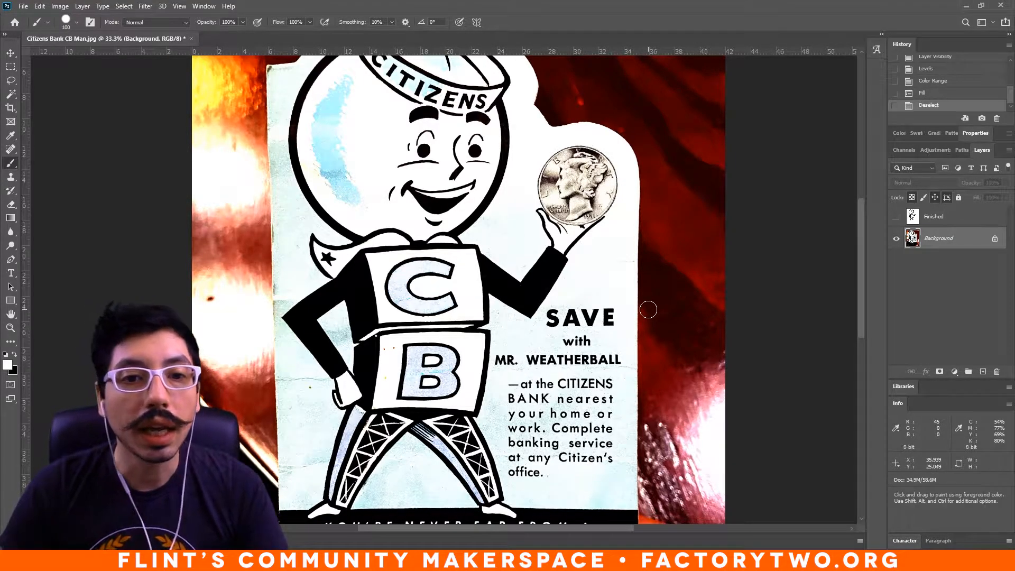
Select the leftover light blue specks with Color Range by sampling inside the letter C at a fuzziness of 67.
key("ctrl+plus")
key("ctrl+plus")
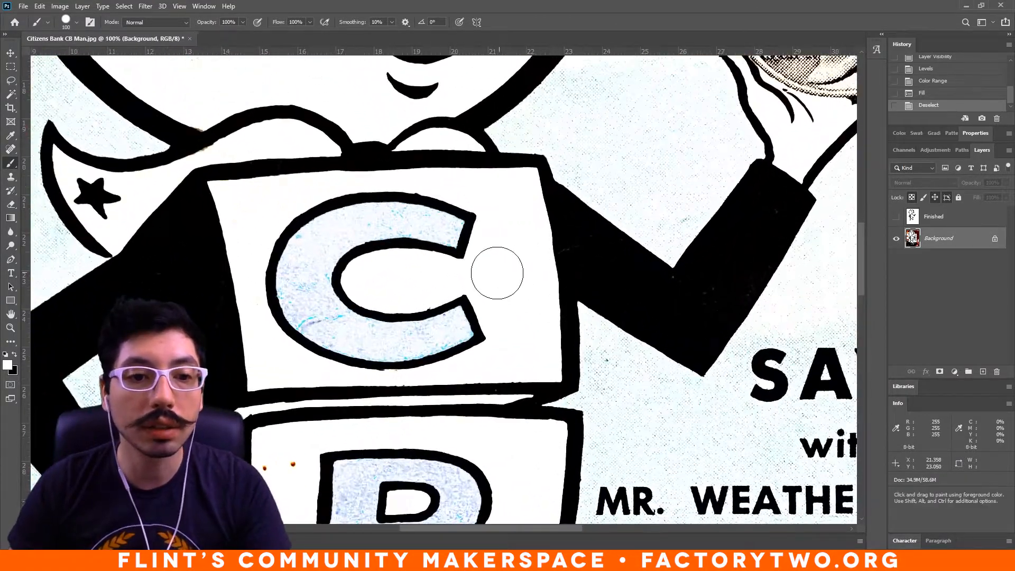
left_click_drag(499, 272, 528, 247)
left_click(124, 5)
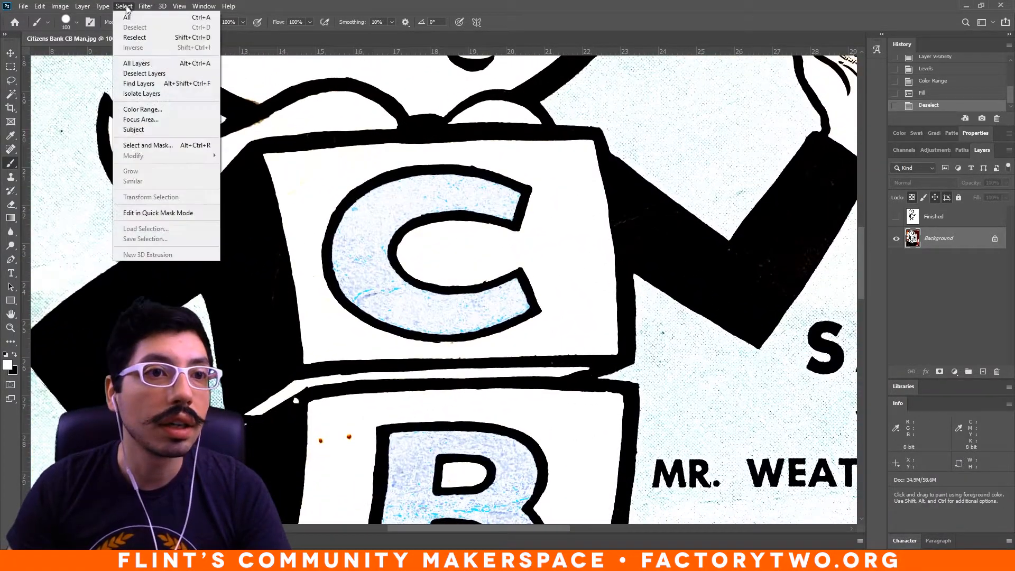
left_click(163, 116)
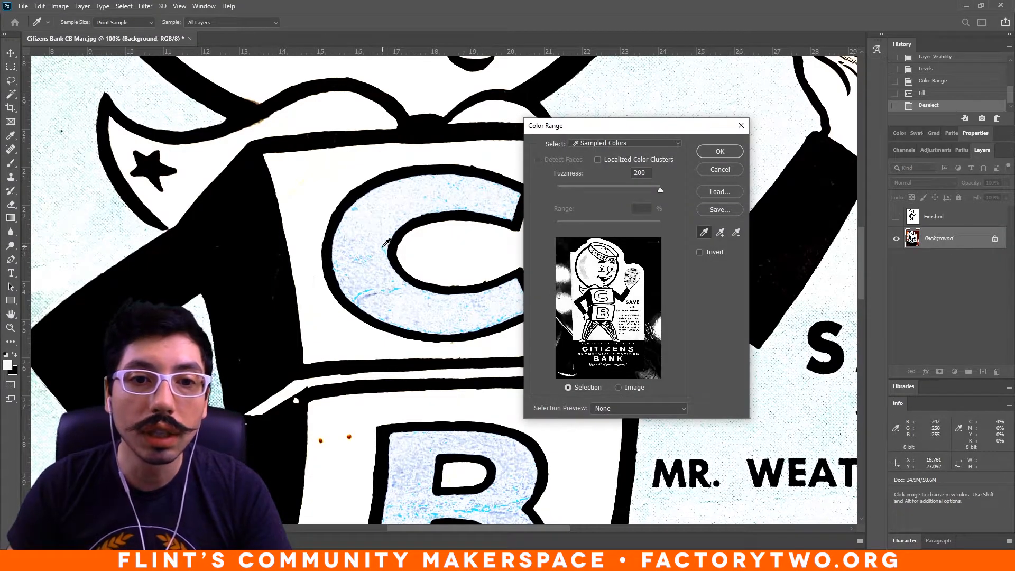
left_click(387, 247)
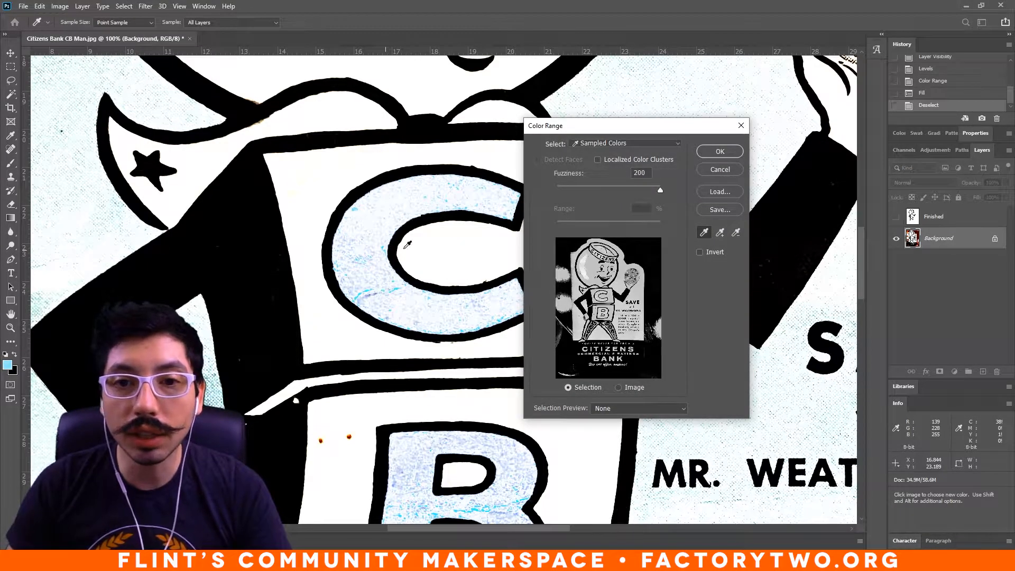
left_click_drag(661, 190, 595, 196)
left_click(592, 196)
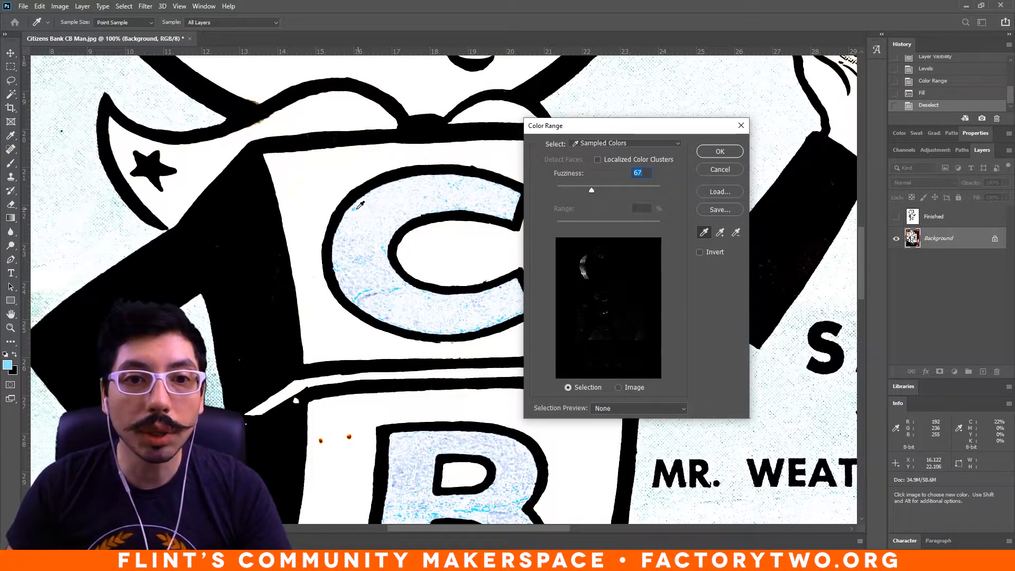
left_click(719, 151)
key("b")
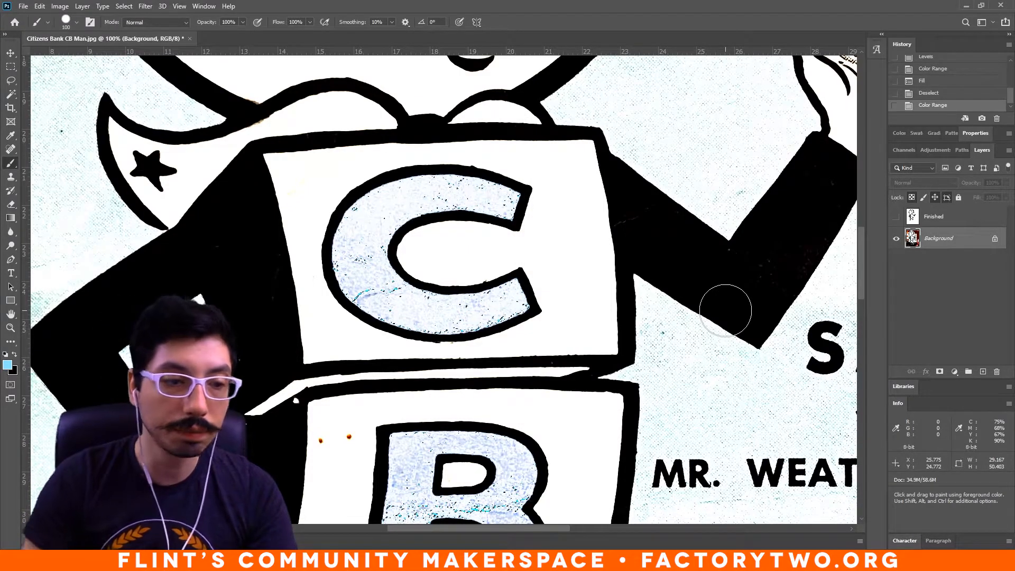
Reset the colours with white as foreground, fill the selected light blue specks with white, and deselect.
left_click(5, 354)
left_click(14, 354)
key("alt+BackSpace")
key("ctrl+d")
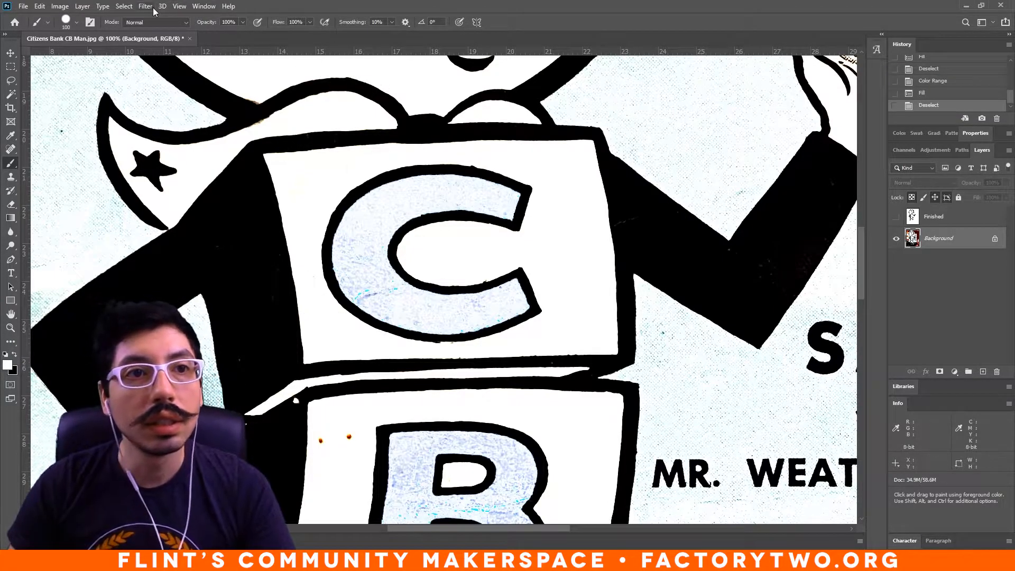
Select the pale blue tint with Color Range by sampling inside the letter C at a fuzziness of 19.
left_click(123, 6)
left_click(168, 110)
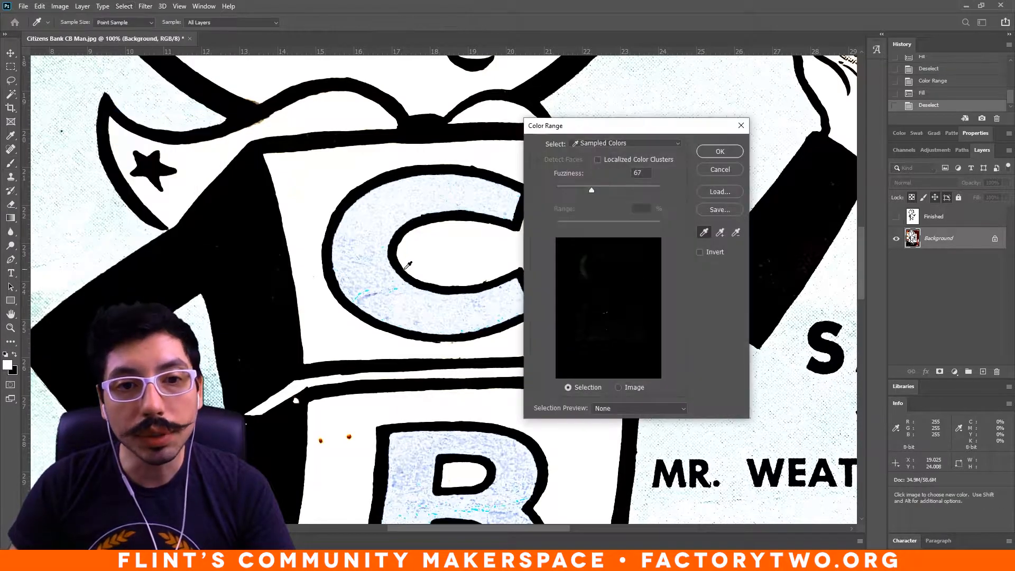
left_click(368, 291)
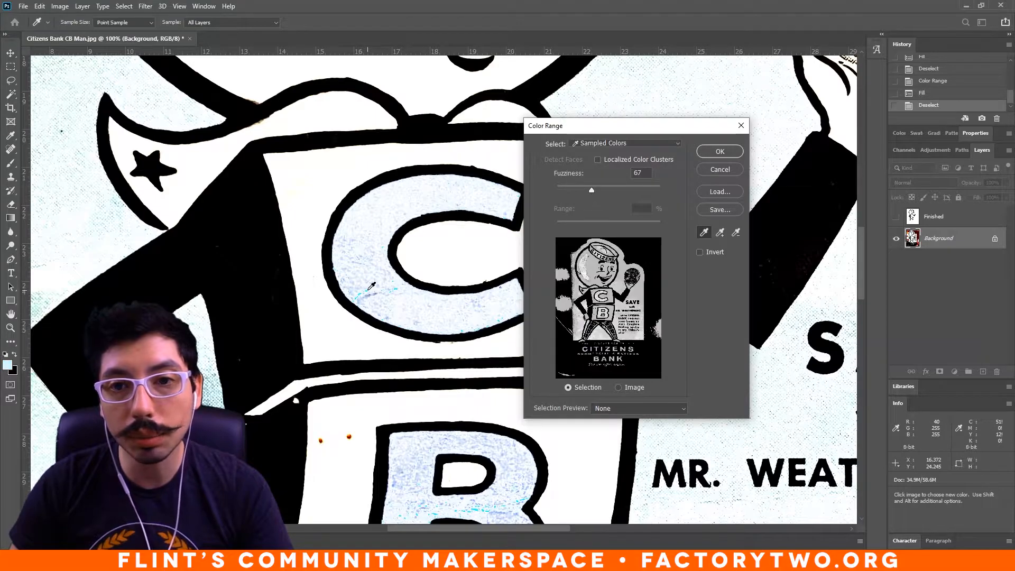
left_click_drag(591, 190, 567, 189)
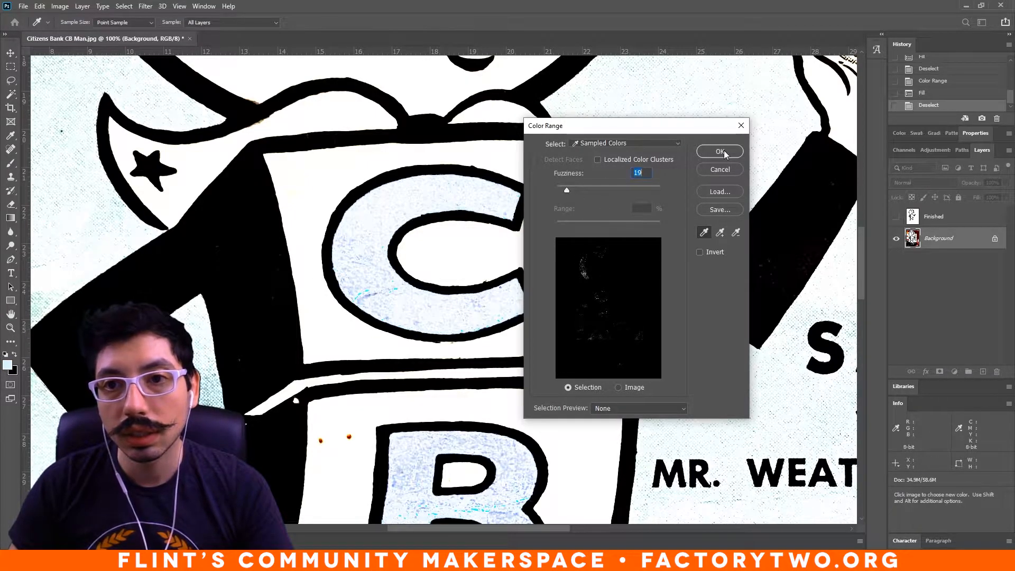
left_click(721, 151)
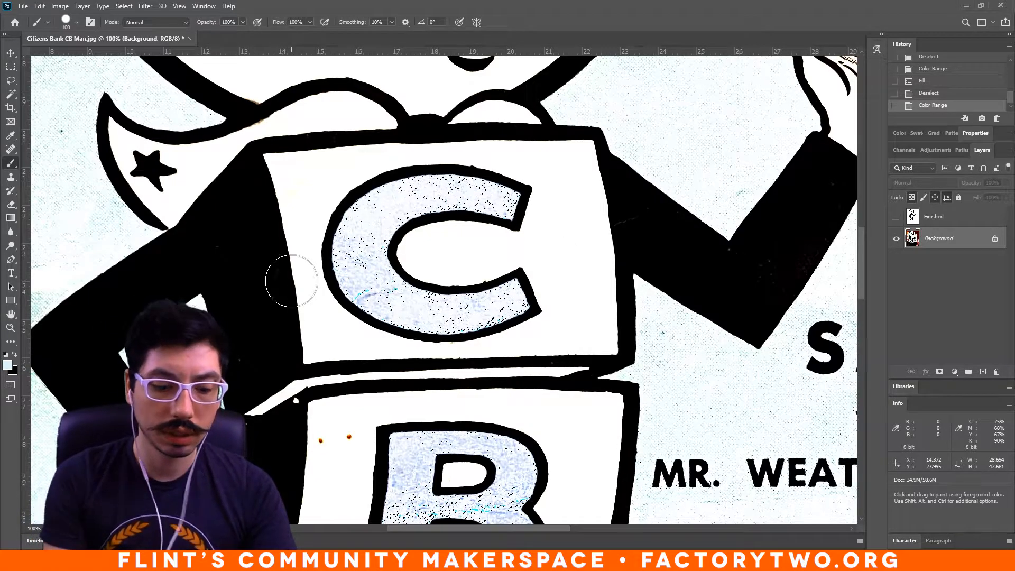
Restore white as the foreground colour, fill the selected pale blue tint with it, and deselect.
left_click(6, 354)
left_click(15, 354)
key("ctrl+d")
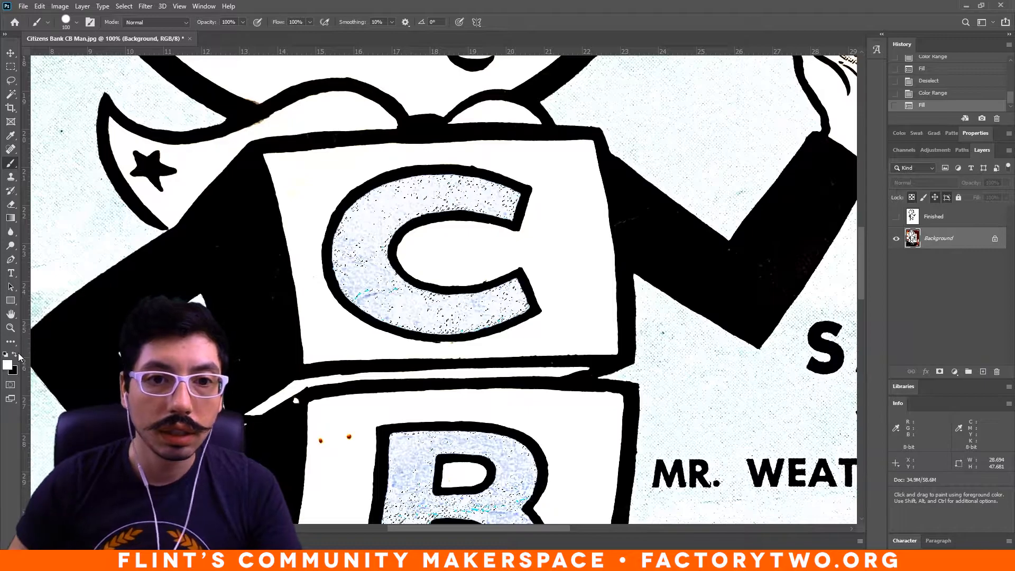
Select the bright cyan specks with Color Range by sampling one inside the letter C at a fuzziness of 138.
key("ctrl+plus")
scroll(307, 291, "up", 3)
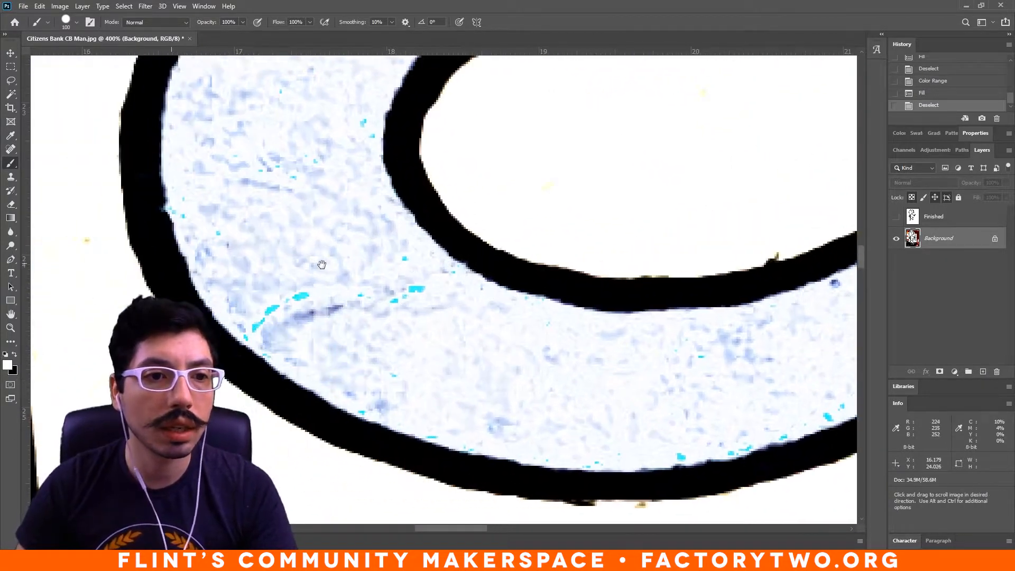
left_click(124, 6)
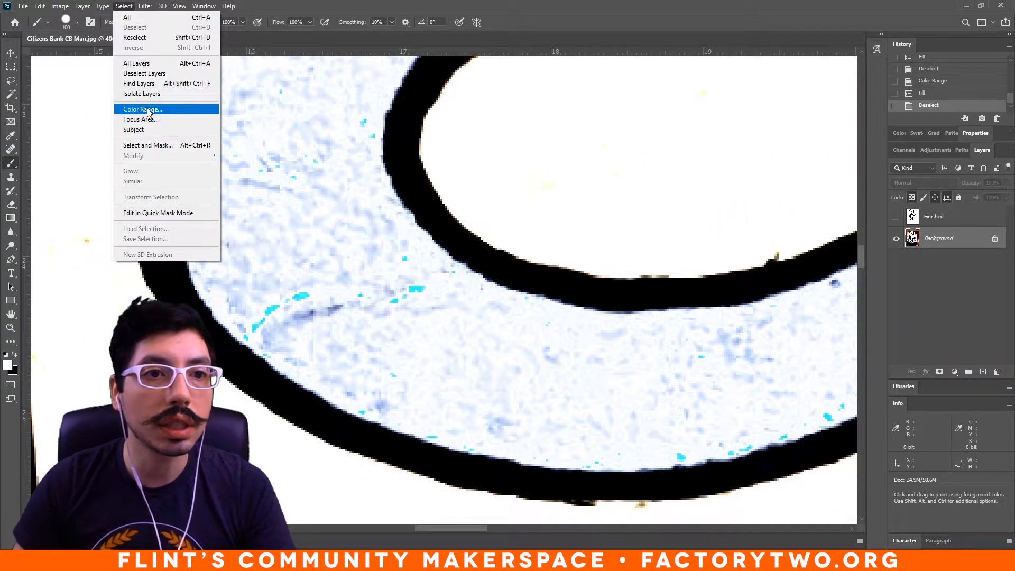
left_click(139, 109)
left_click(301, 294)
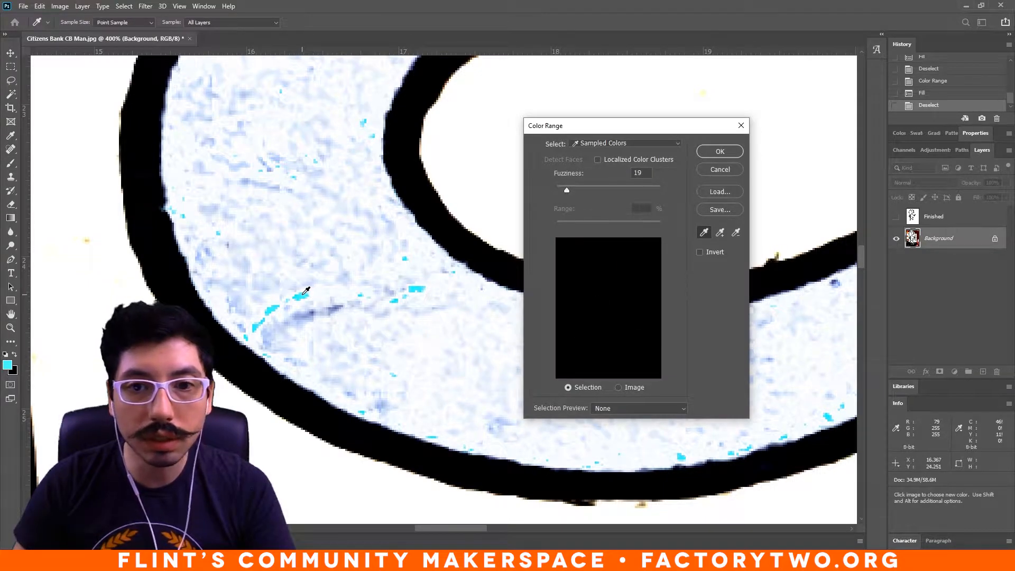
left_click_drag(567, 190, 622, 191)
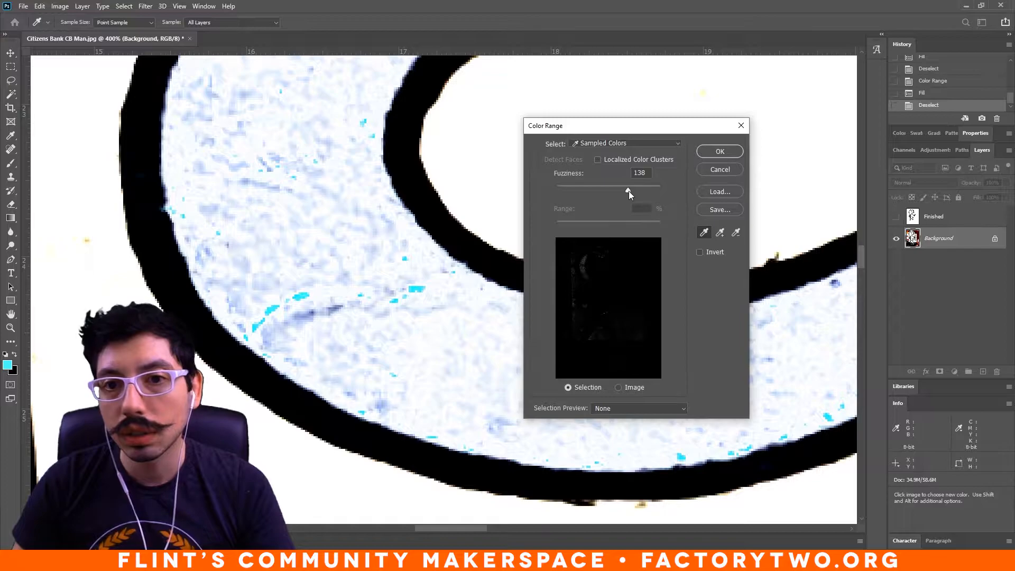
left_click(727, 152)
key("b")
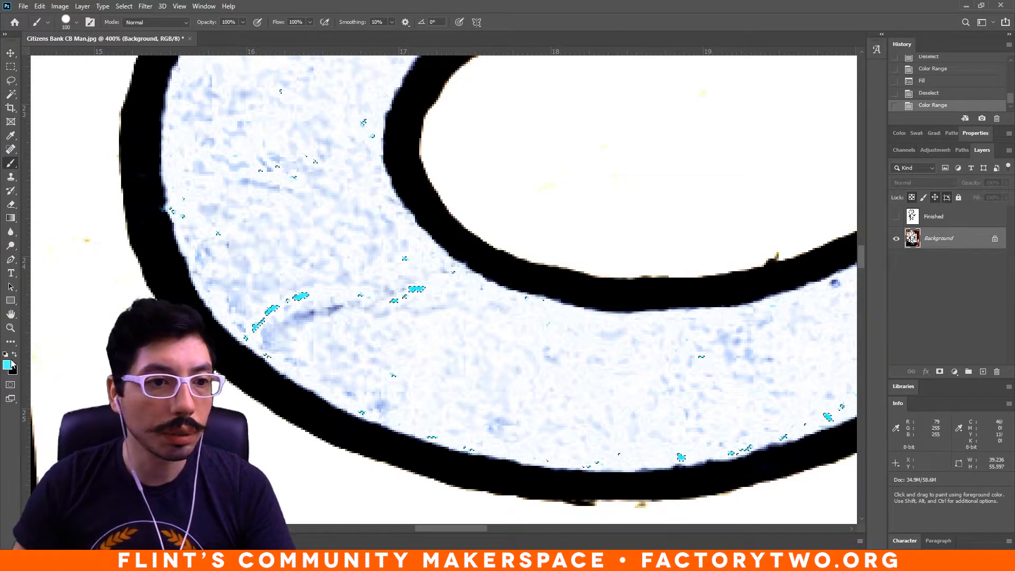
Reset the foreground colour to white, fill the selected cyan specks, and clear the selection.
left_click(6, 354)
left_click(16, 355)
key("alt+BackSpace")
key("ctrl+d")
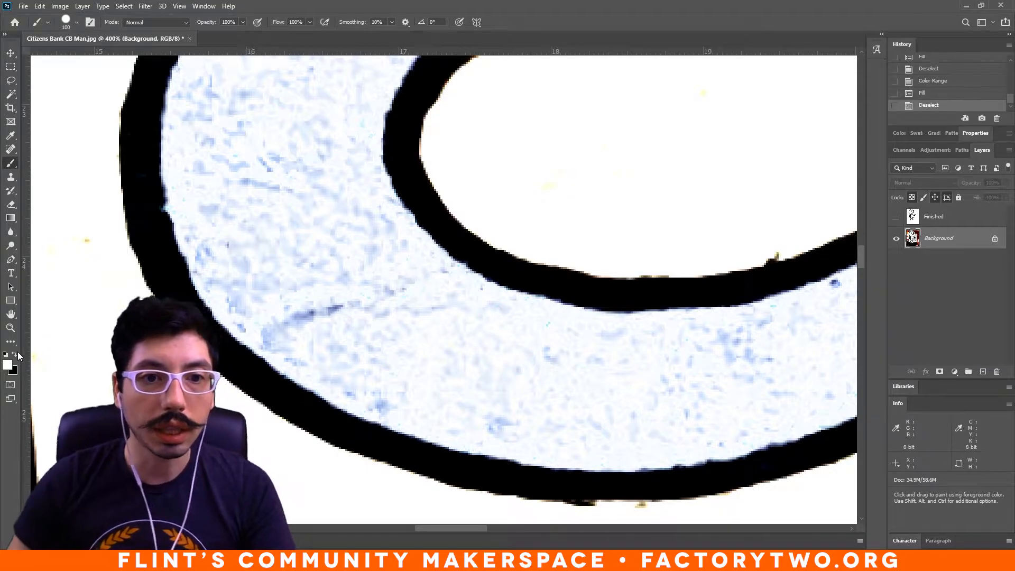
Select the darker blue mottling with Color Range by sampling the streak inside the letter C and lowering the fuzziness.
left_click(124, 6)
left_click(142, 108)
left_click(309, 312)
left_click(305, 316)
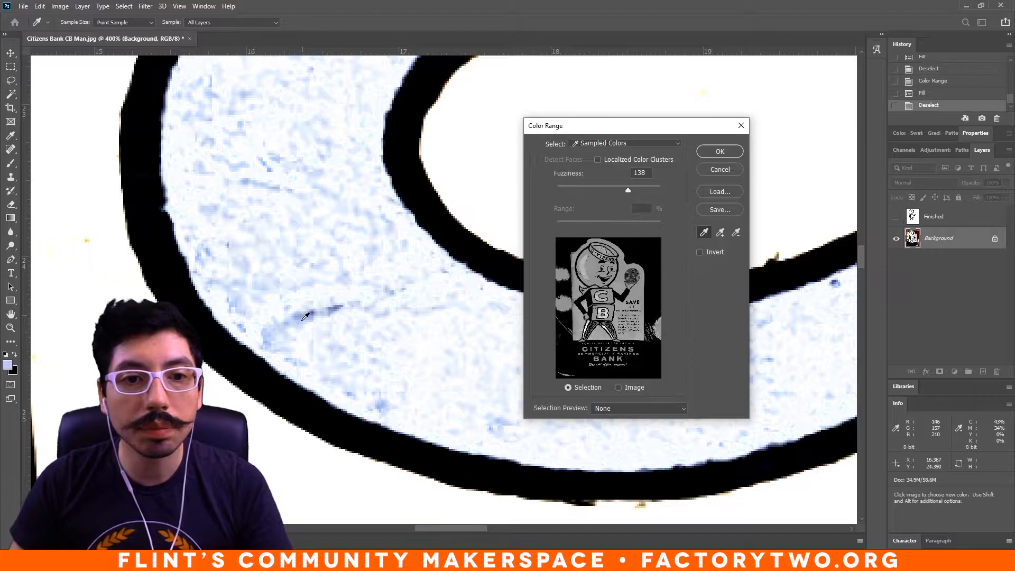
left_click_drag(630, 189, 589, 192)
left_click(739, 152)
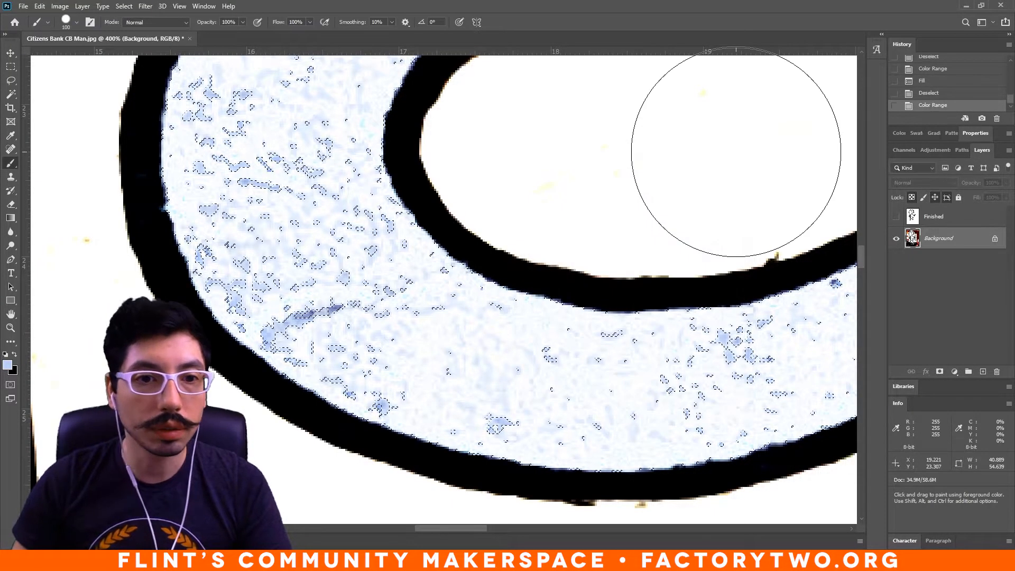
Set white as the foreground colour again, fill the selected blue mottling, and deselect.
left_click(5, 355)
left_click(17, 355)
key("alt+BackSpace")
key("ctrl+d")
Convert the image to Grayscale mode without flattening the layers, discarding the colour information.
key("ctrl+minus")
key("ctrl+minus")
key("ctrl+minus")
key("ctrl+minus")
key("ctrl+minus")
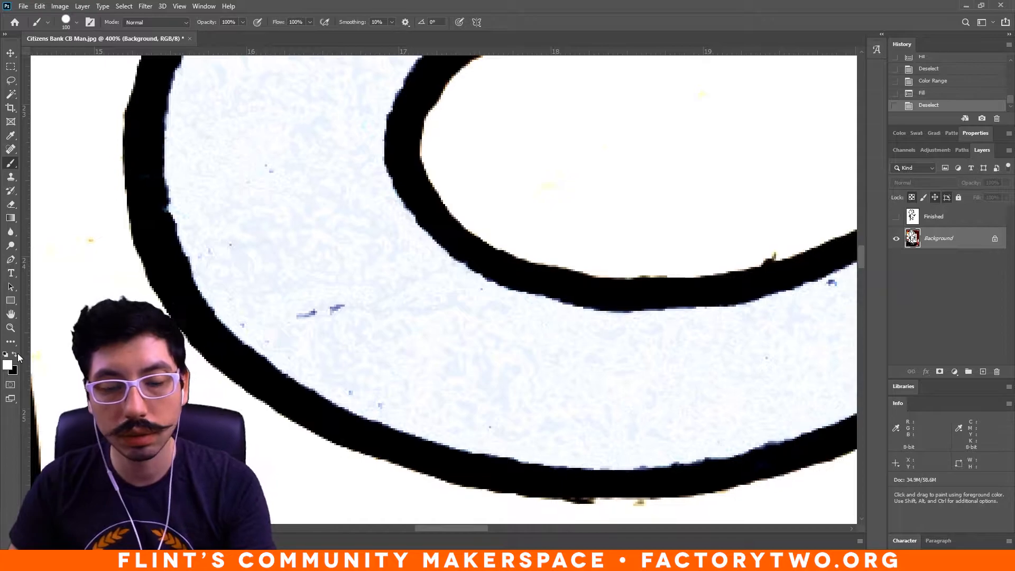
key("ctrl+minus")
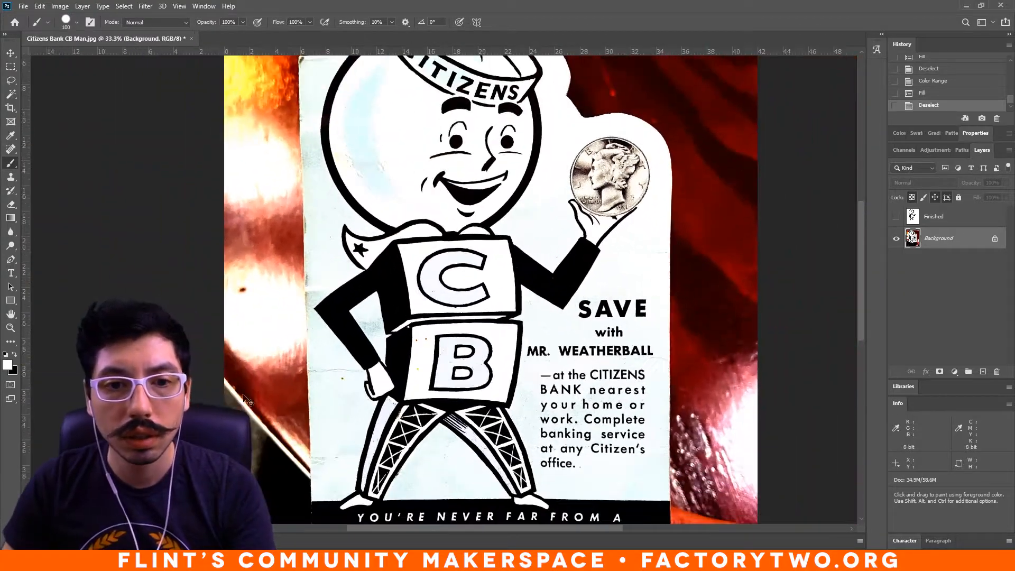
left_click_drag(379, 152, 318, 194)
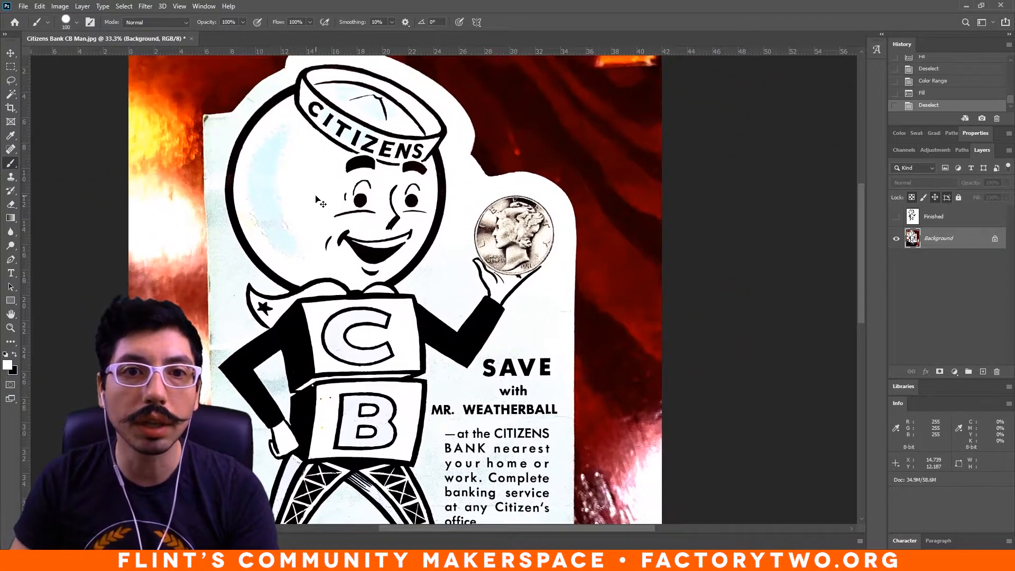
key("ctrl+0")
left_click(87, 7)
mouse_move(60, 5)
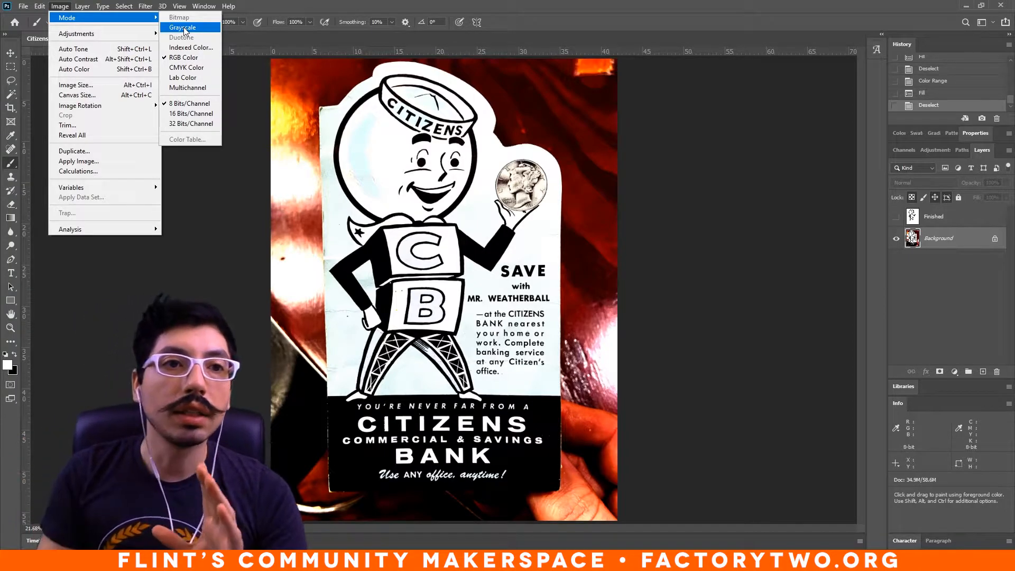
left_click(184, 28)
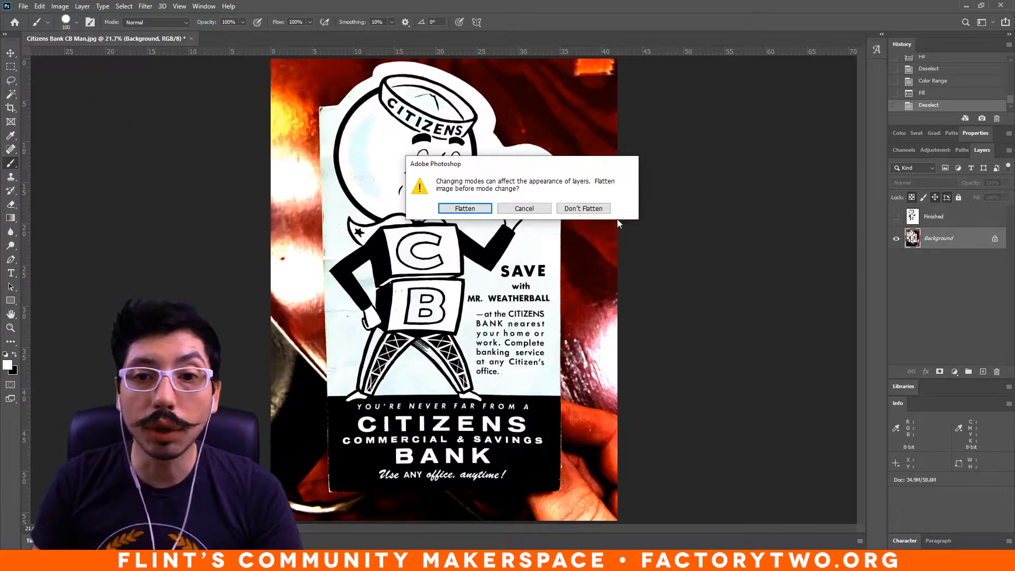
left_click(588, 208)
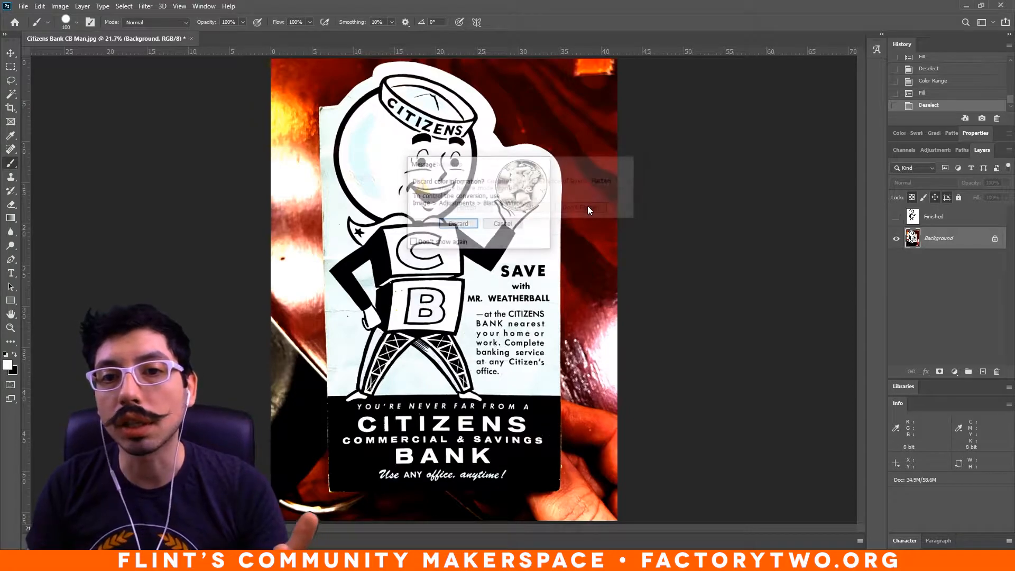
left_click(459, 224)
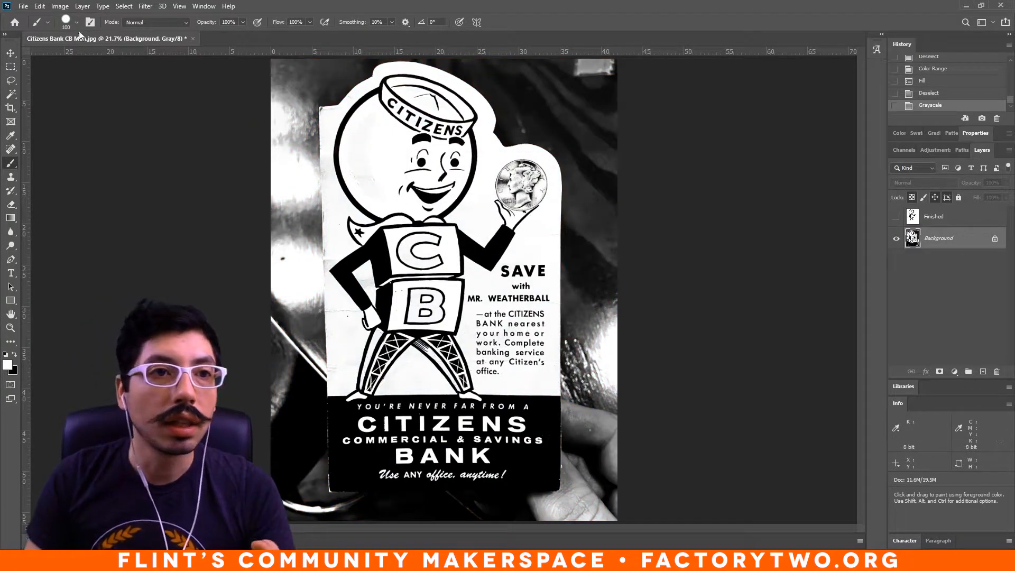
Apply Levels to the Background layer with a black input of 71 and a white input of 208.
left_click(60, 7)
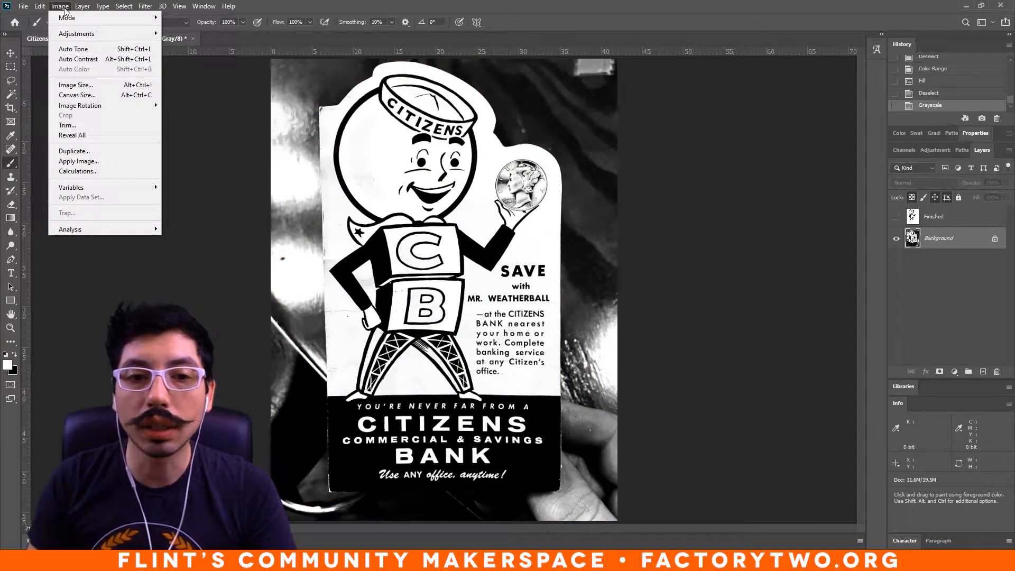
mouse_move(80, 34)
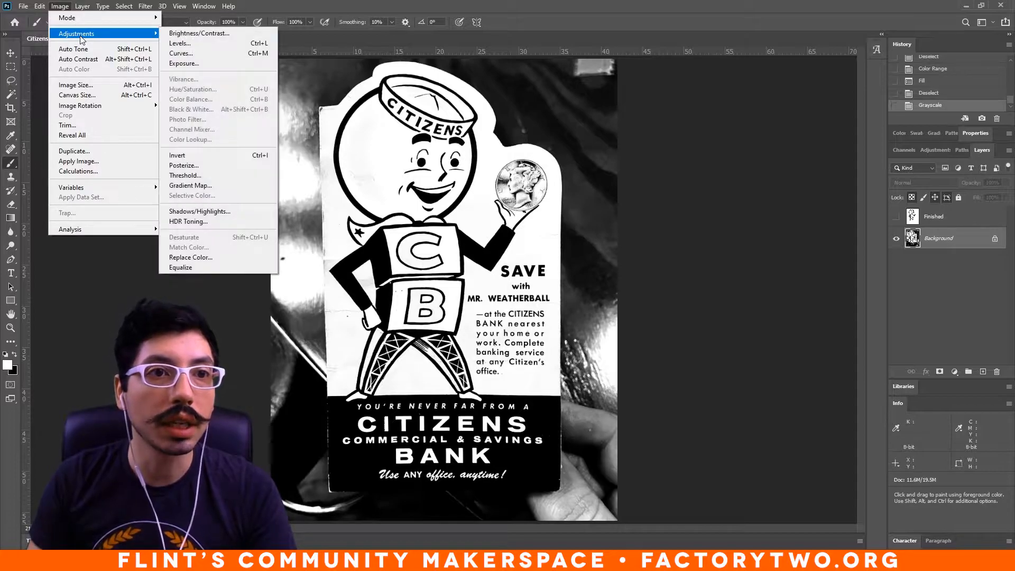
left_click(186, 44)
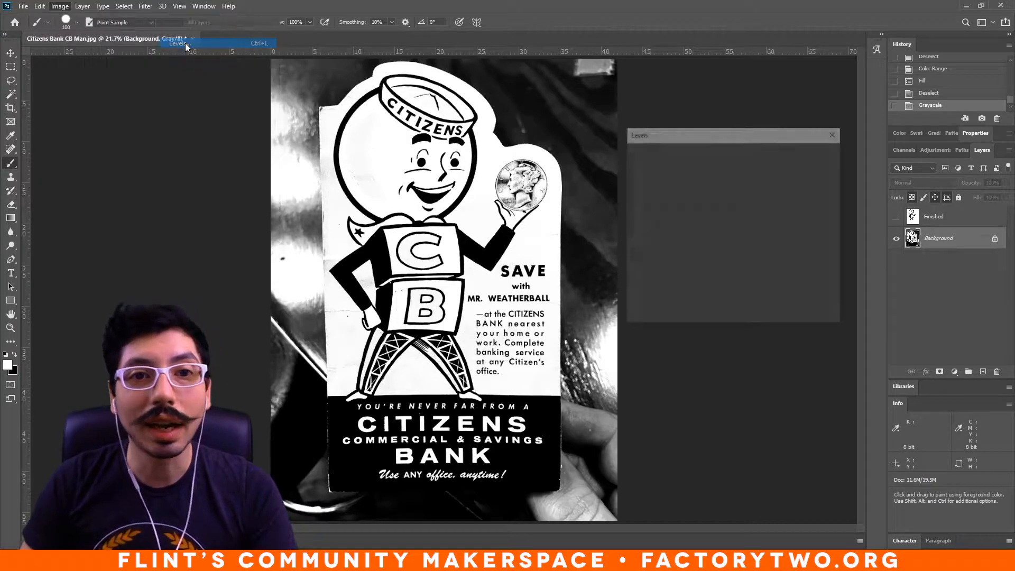
left_click_drag(640, 251, 672, 252)
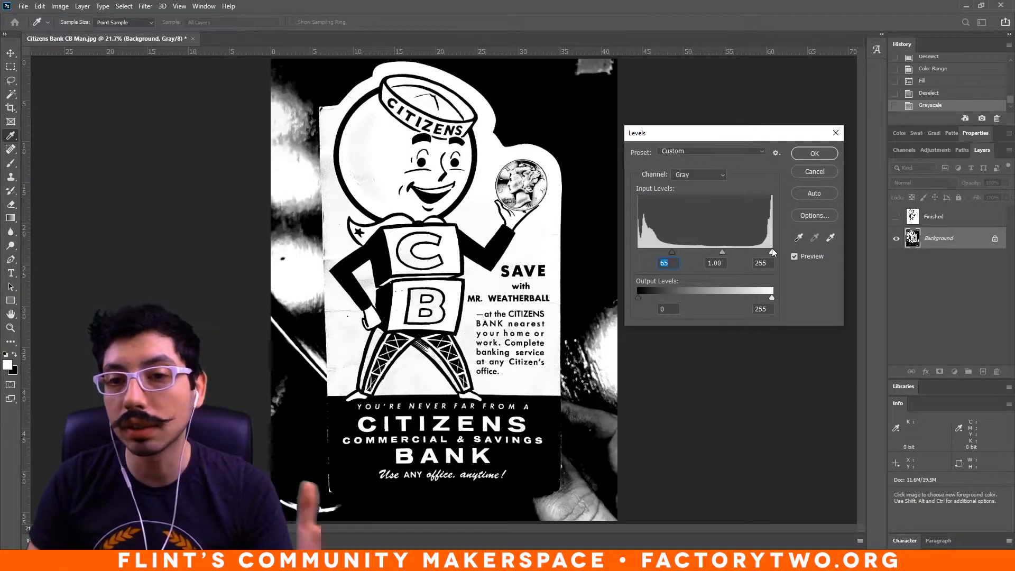
left_click_drag(772, 251, 747, 252)
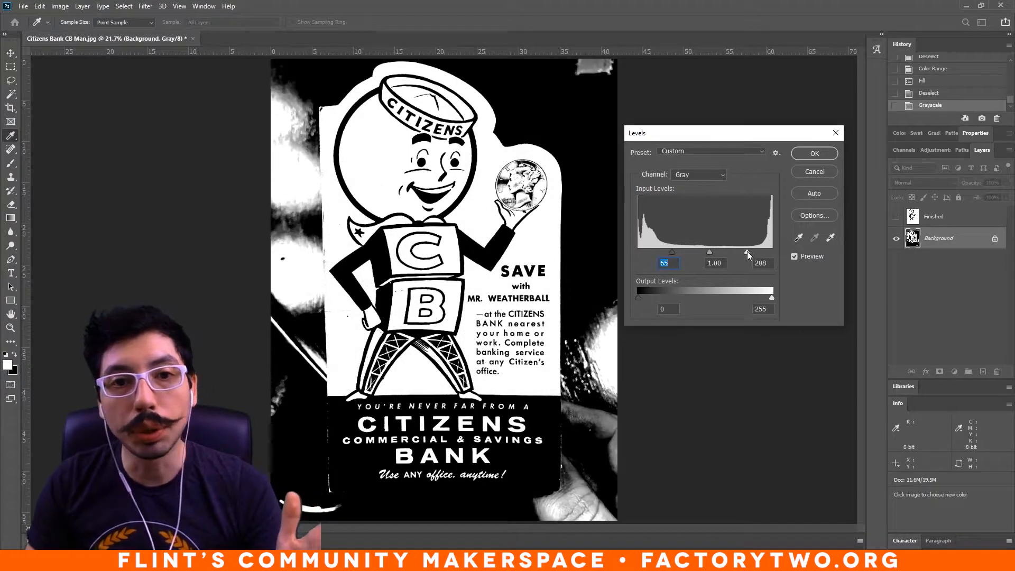
left_click_drag(674, 253, 676, 253)
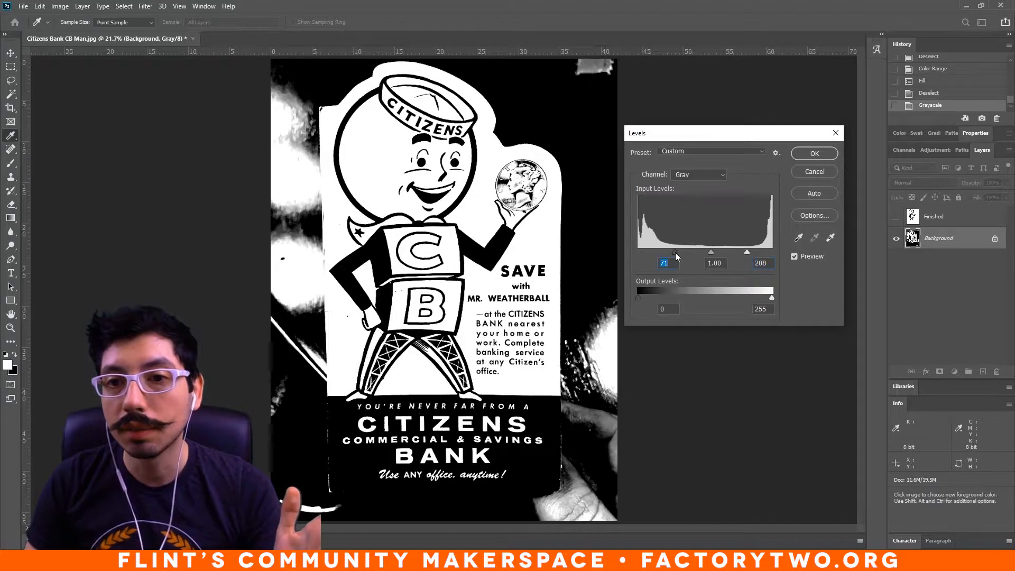
left_click(815, 154)
key("b")
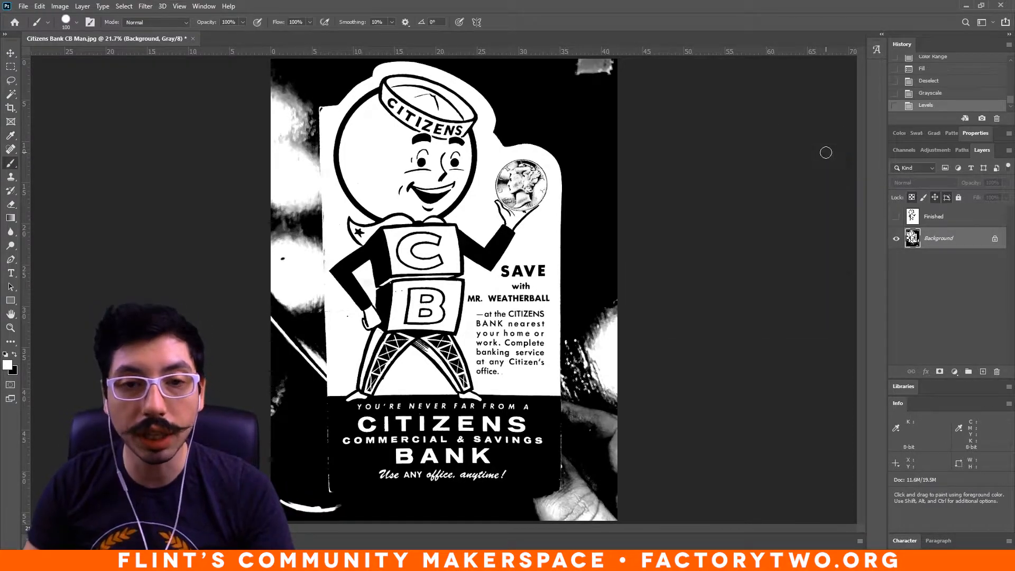
Inspect the cleaned artwork and compare it with the Finished layer by toggling that layer's visibility, leaving it hidden.
key("ctrl+plus")
key("ctrl+plus")
left_click_drag(530, 193, 500, 319)
key("ctrl+0")
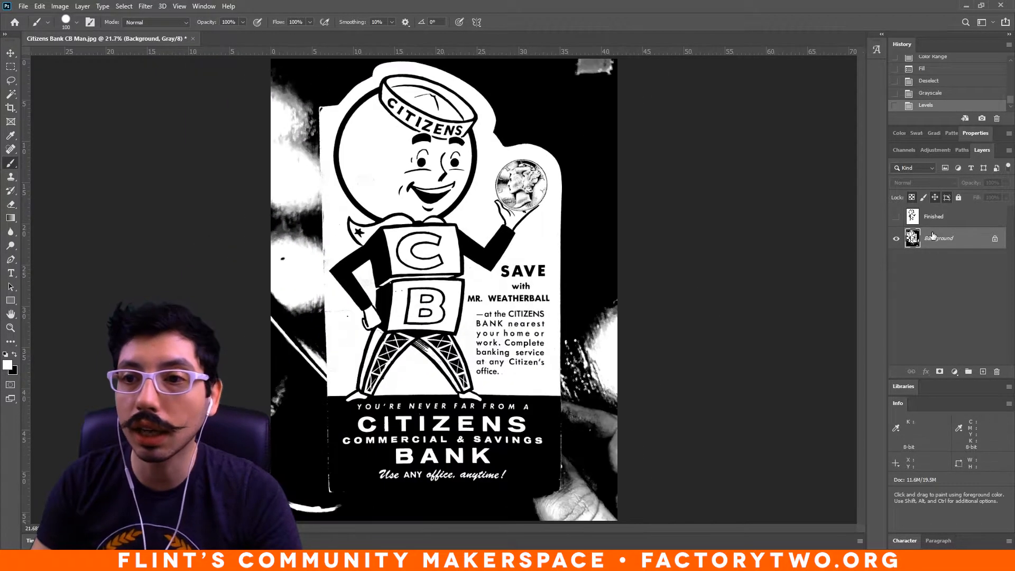
left_click(896, 221)
left_click(897, 221)
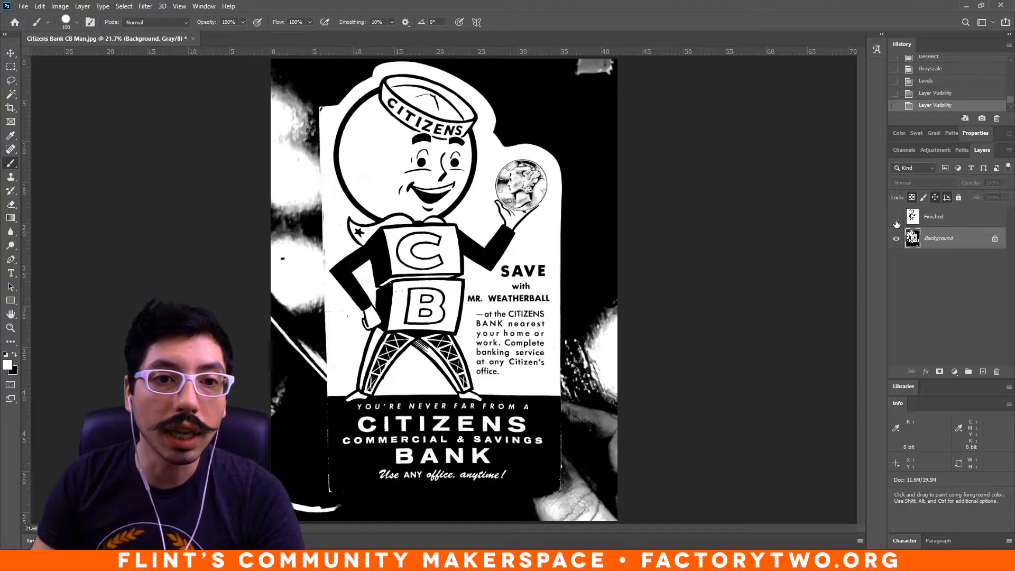
left_click(896, 221)
left_click(896, 221)
left_click(896, 221)
left_click(896, 221)
left_click(896, 221)
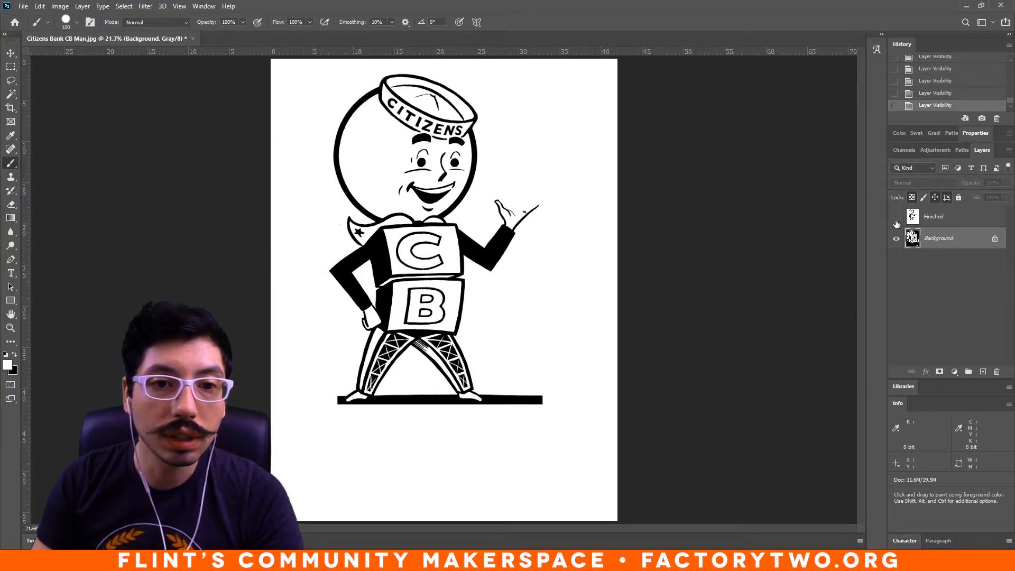
left_click(896, 222)
Paint white with a 50 px brush on the Background layer over the mottled specks between the bent arm and the body.
key("ctrl+plus")
key("ctrl+plus")
key("ctrl+plus")
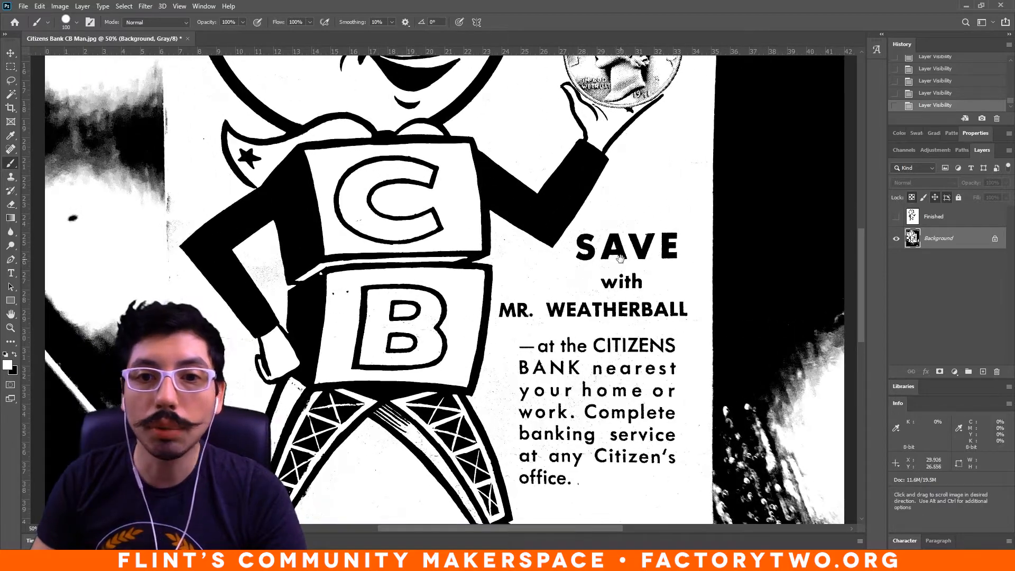
left_click_drag(542, 260, 660, 247)
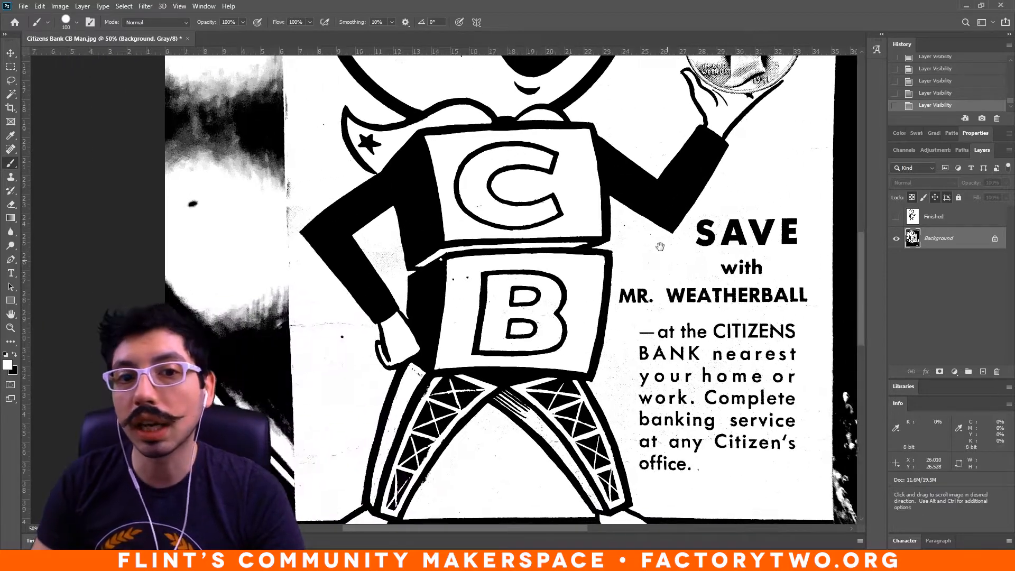
key("ctrl+plus")
key("ctrl+plus")
left_click(977, 225)
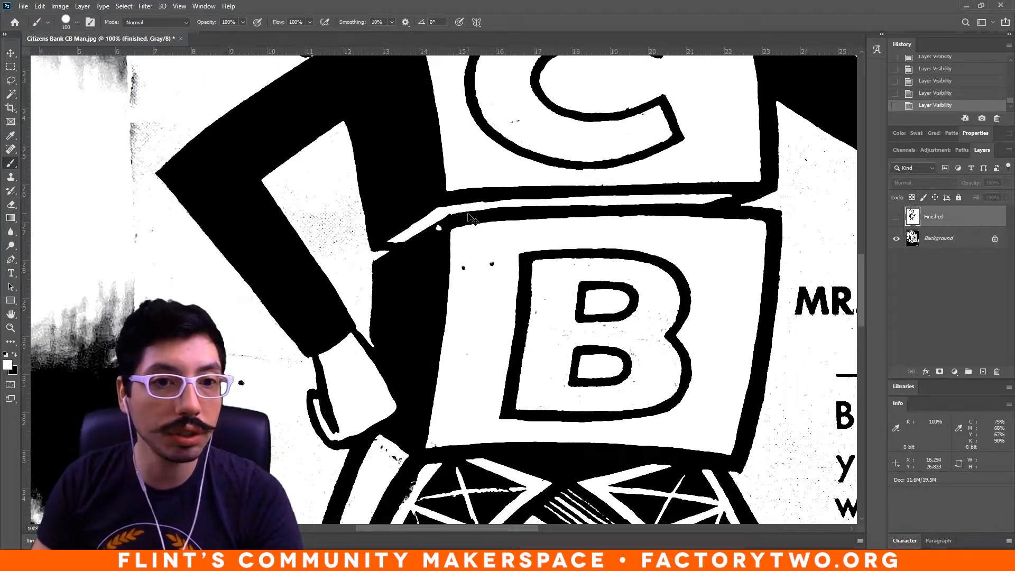
key("ctrl+plus")
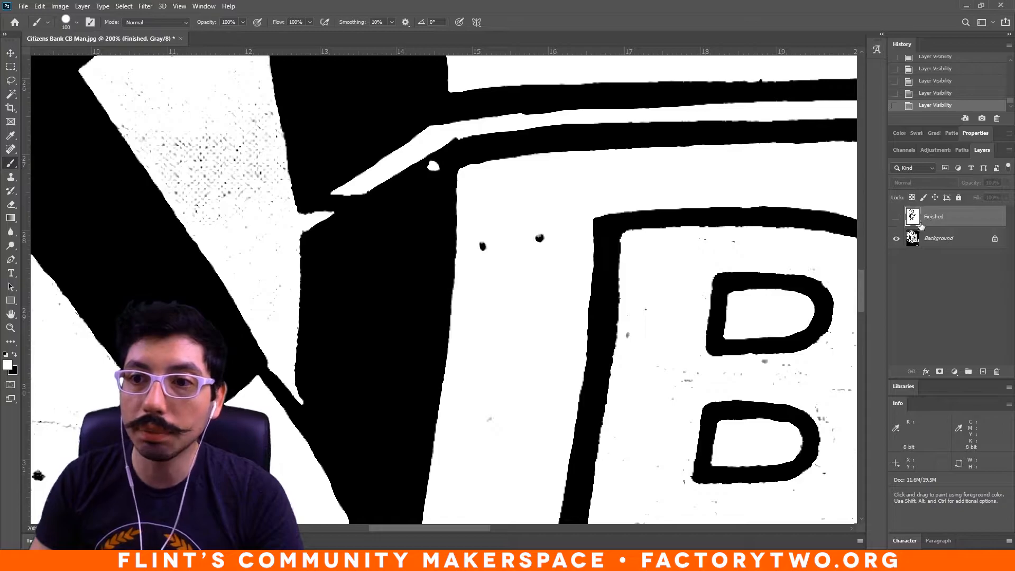
left_click(933, 239)
scroll(171, 171, "up", 1)
scroll(164, 159, "up", 1)
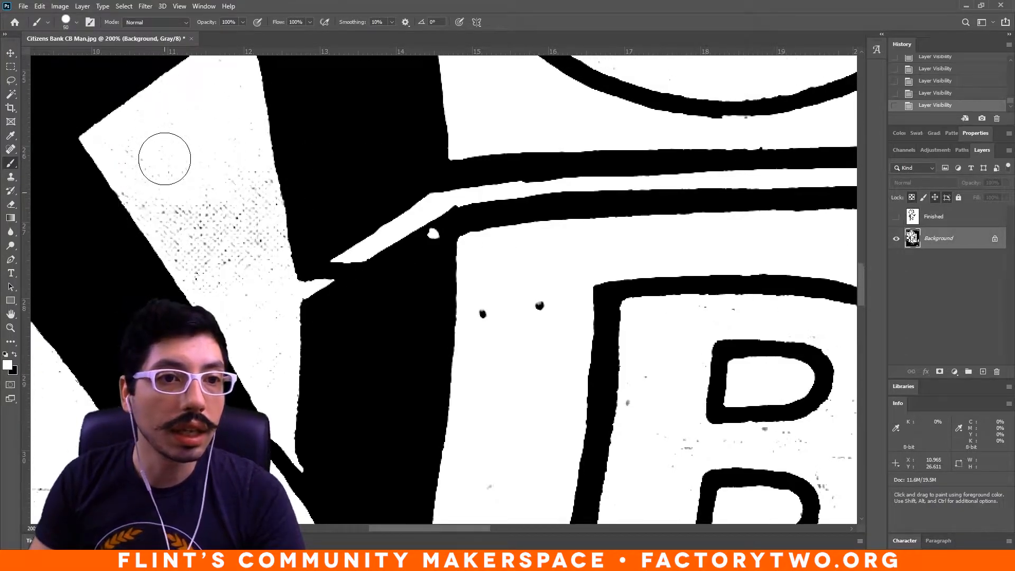
scroll(165, 158, "up", 2)
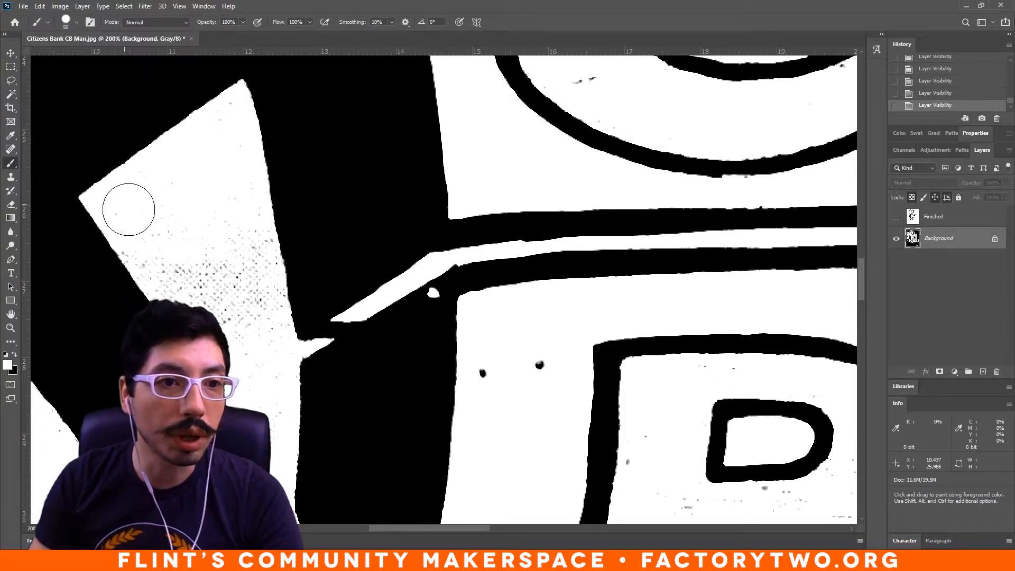
left_click_drag(159, 256, 197, 198)
right_click(223, 212)
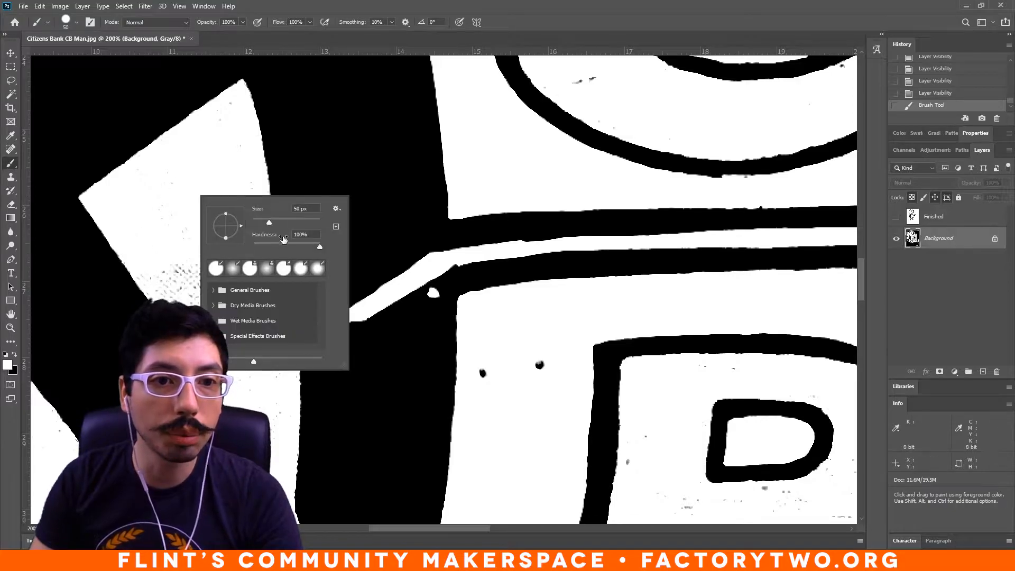
left_click(154, 241)
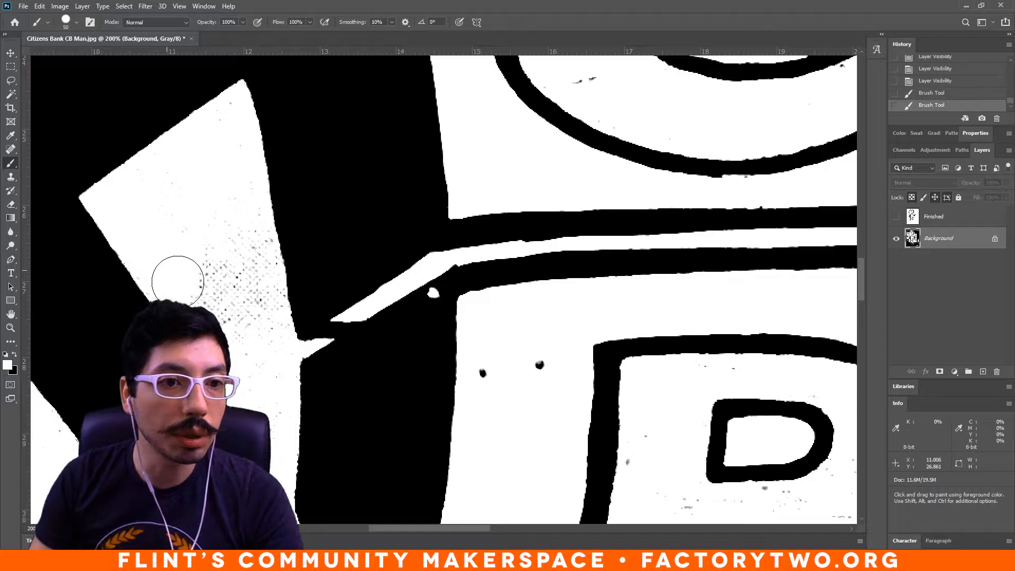
left_click_drag(259, 345, 233, 127)
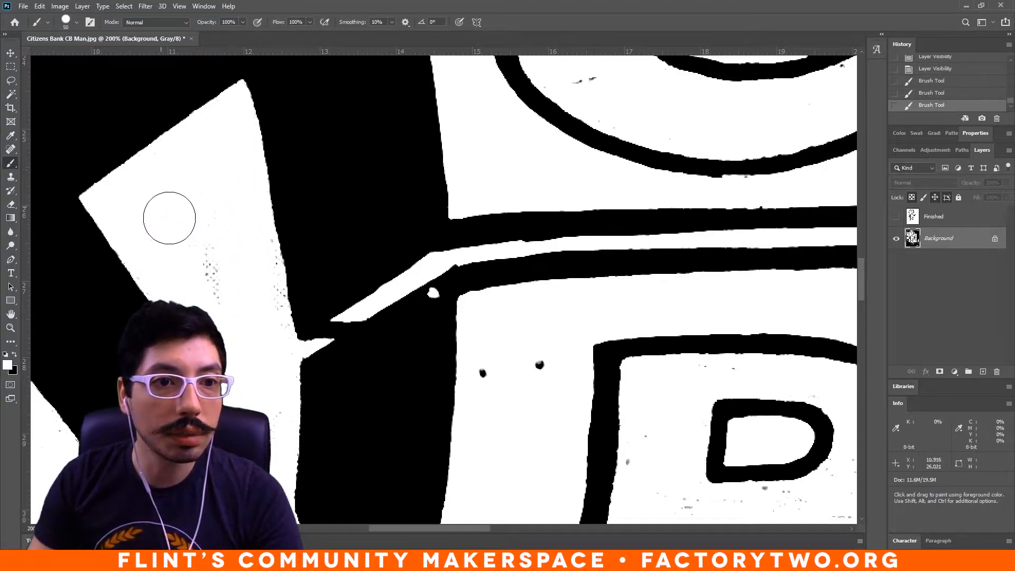
left_click_drag(225, 313, 249, 245)
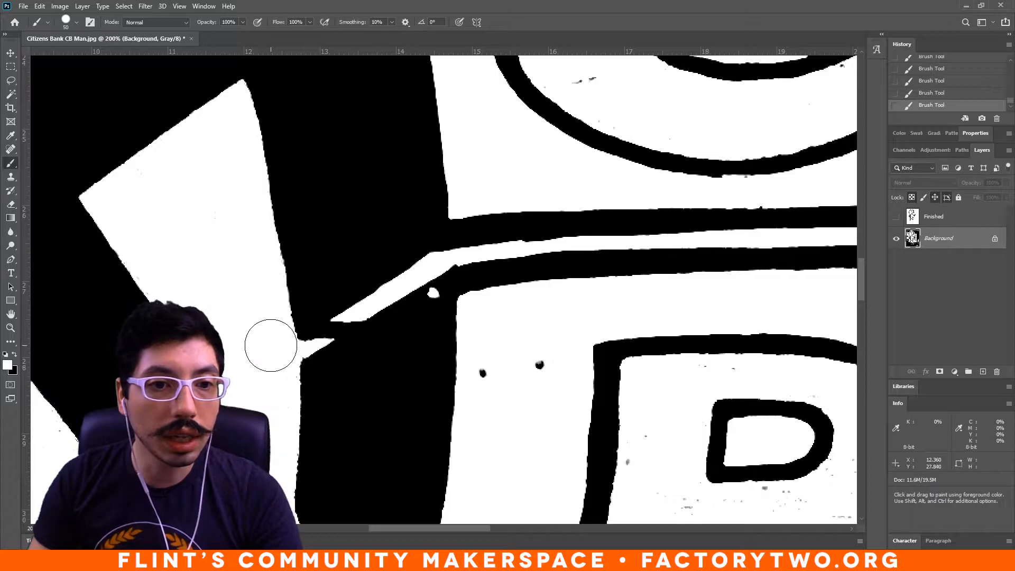
Reduce the brush to 10 px and paint white over the specks at the upper end of the leg below the fist.
scroll(271, 380, "down", 2)
key("ctrl+minus")
key("ctrl+minus")
scroll(259, 411, "down", 2)
key("ctrl+plus")
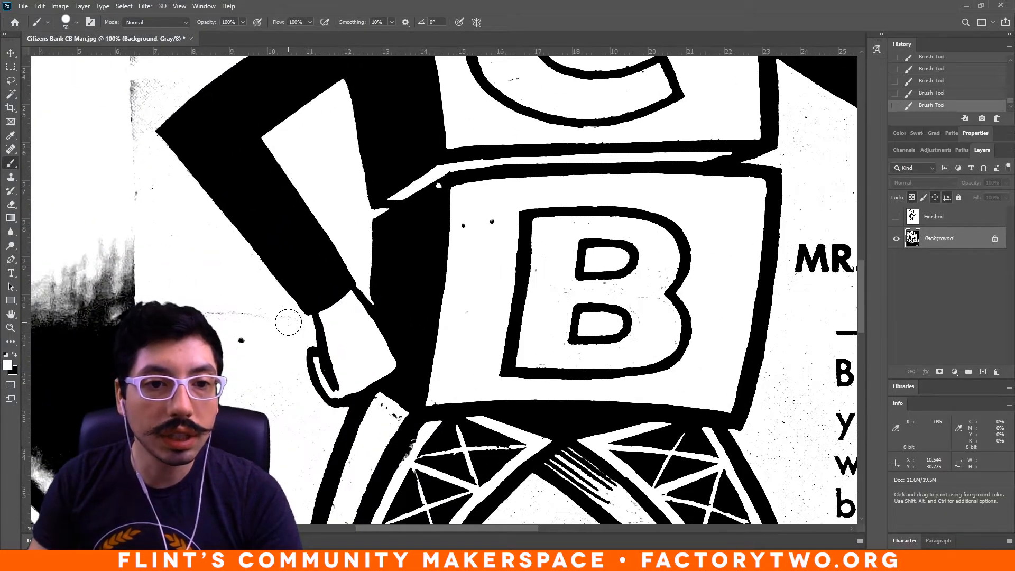
scroll(325, 394, "down", 4)
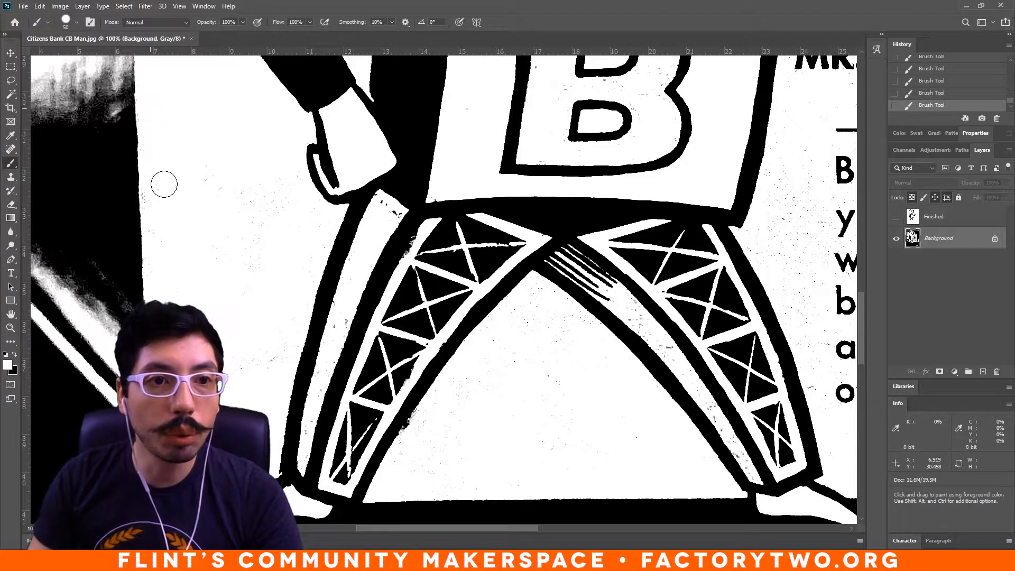
key("ctrl+plus")
key("ctrl+plus")
key("bracketleft")
key("bracketleft")
key("bracketleft")
scroll(317, 174, "up", 1)
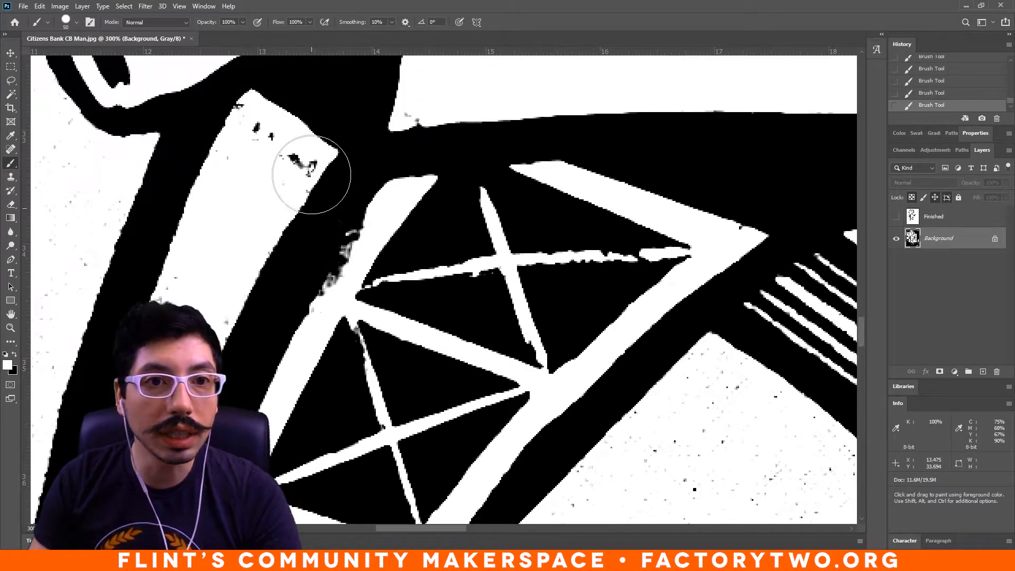
key("bracketleft")
left_click_drag(302, 154, 297, 178)
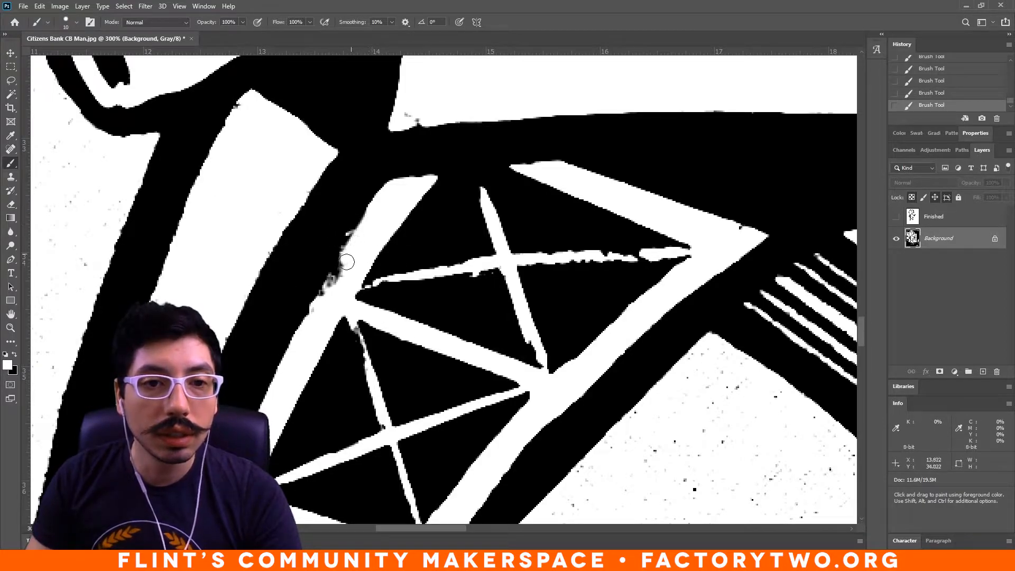
Try painting white freehand with a larger brush over the specks inside the other leg's band, and undo the stroke.
scroll(298, 351, "down", 1)
scroll(281, 351, "down", 6)
scroll(532, 288, "down", 1)
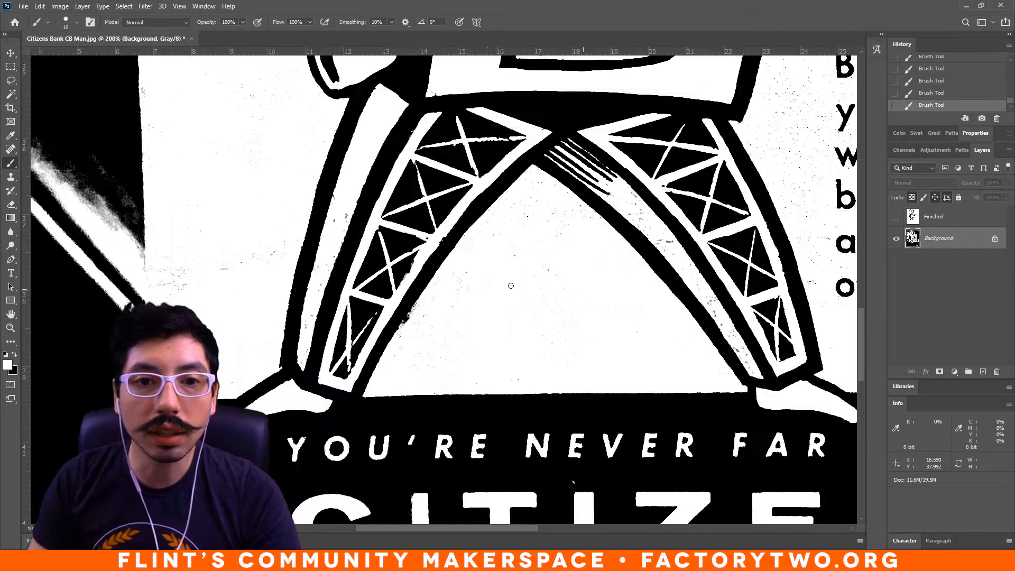
scroll(532, 288, "up", 3)
key("ctrl+plus")
left_click_drag(738, 380, 343, 209)
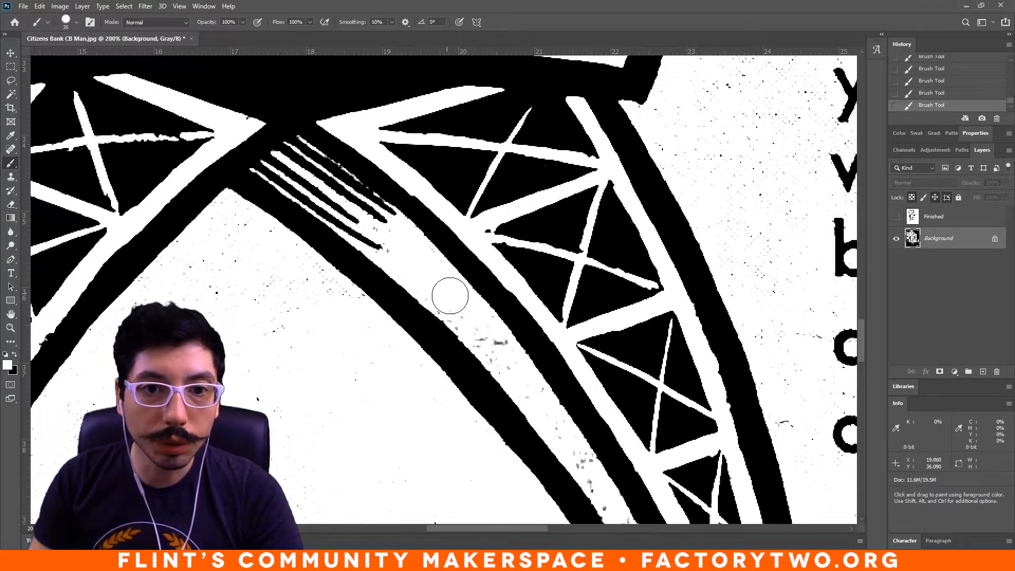
left_click_drag(453, 300, 497, 305)
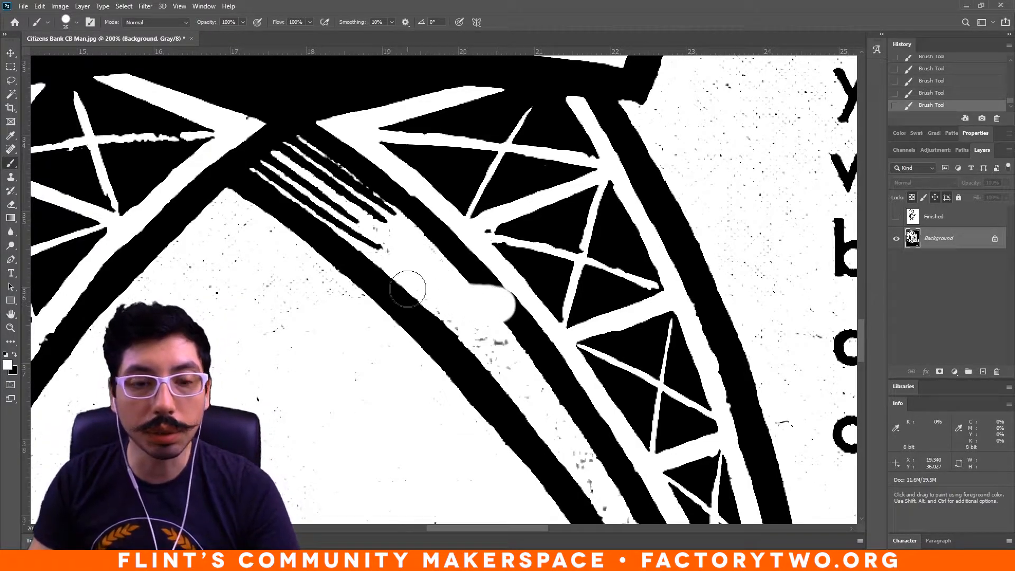
key("ctrl+z")
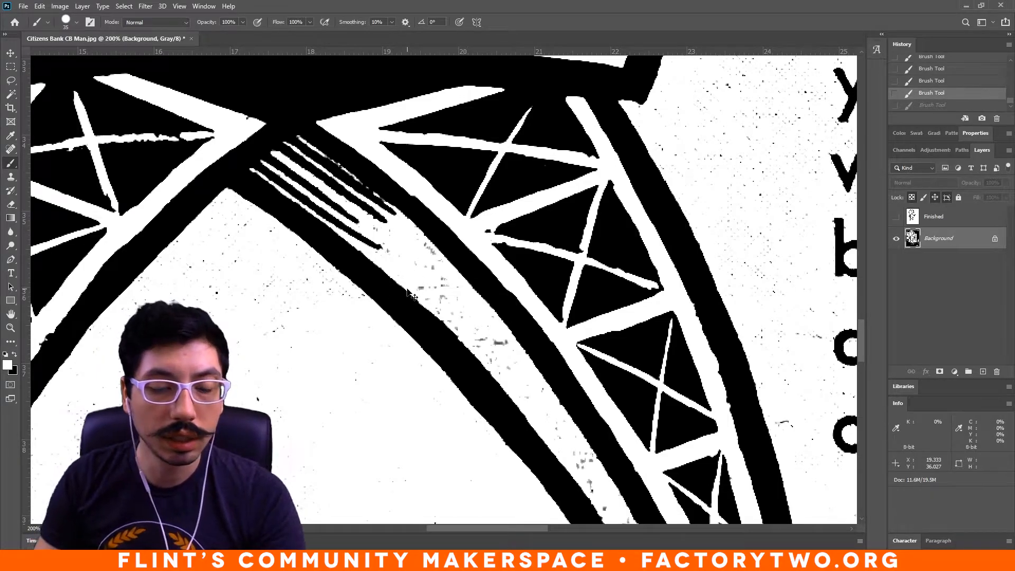
Select the black areas of the artwork with Color Range at a fuzziness of 15.
key("ctrl+minus")
scroll(267, 304, "up", 4)
key("ctrl+minus")
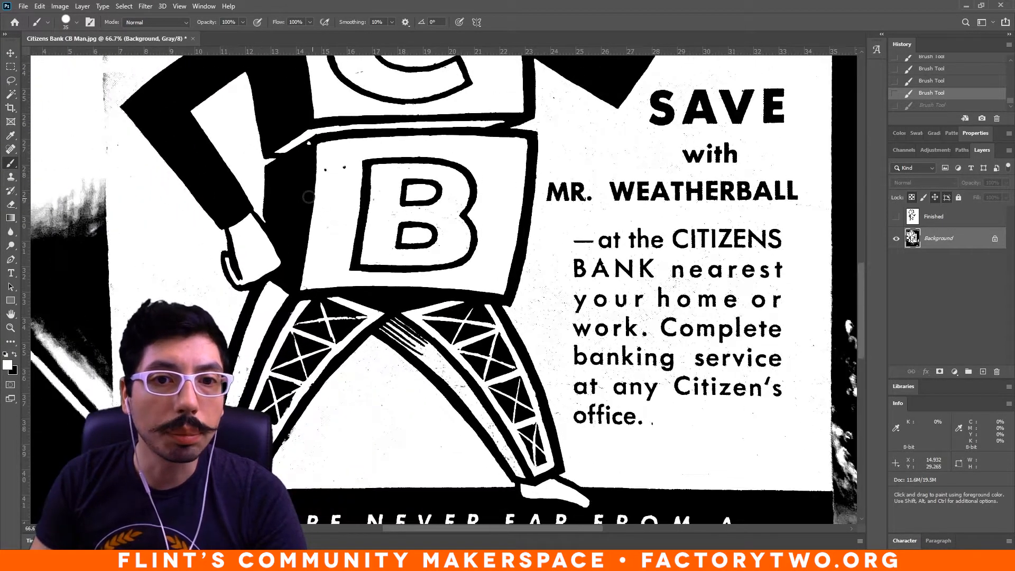
scroll(312, 198, "up", 2)
left_click(124, 7)
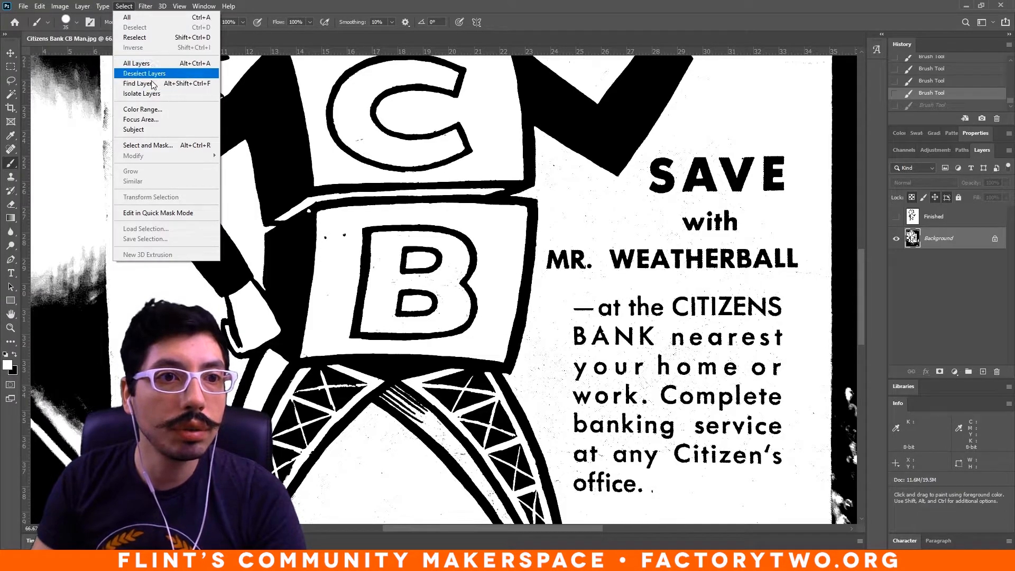
left_click(143, 109)
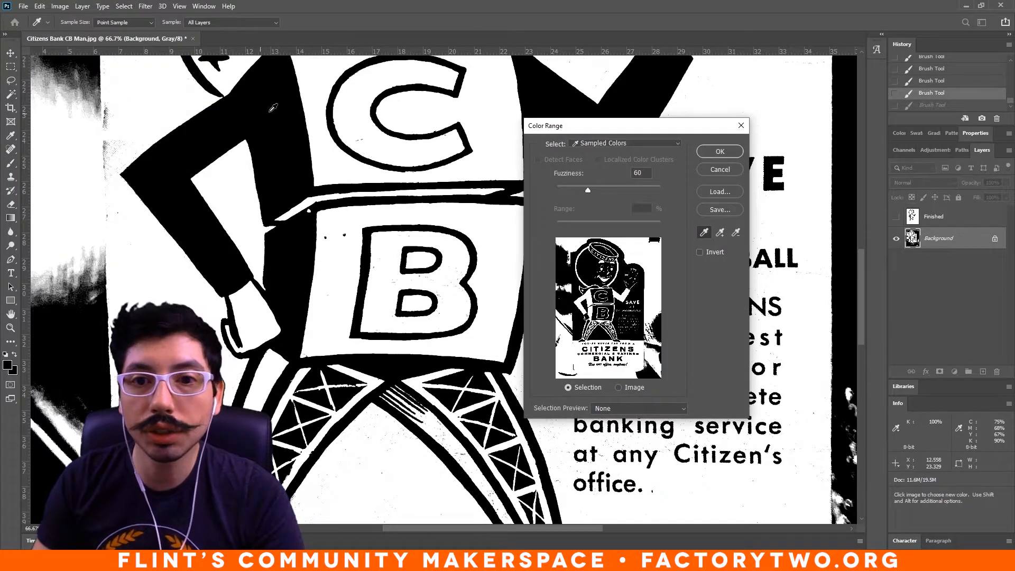
left_click_drag(586, 189, 565, 190)
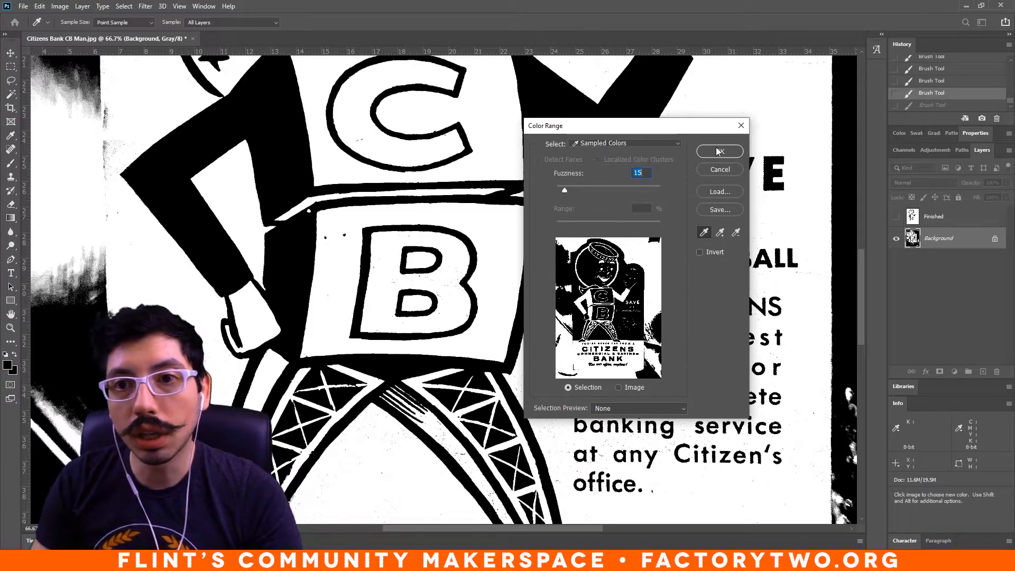
left_click(720, 152)
Check the selection edges around the legs and invert the selection.
scroll(455, 363, "down", 5)
key("ctrl+plus")
key("ctrl+plus")
key("ctrl+plus")
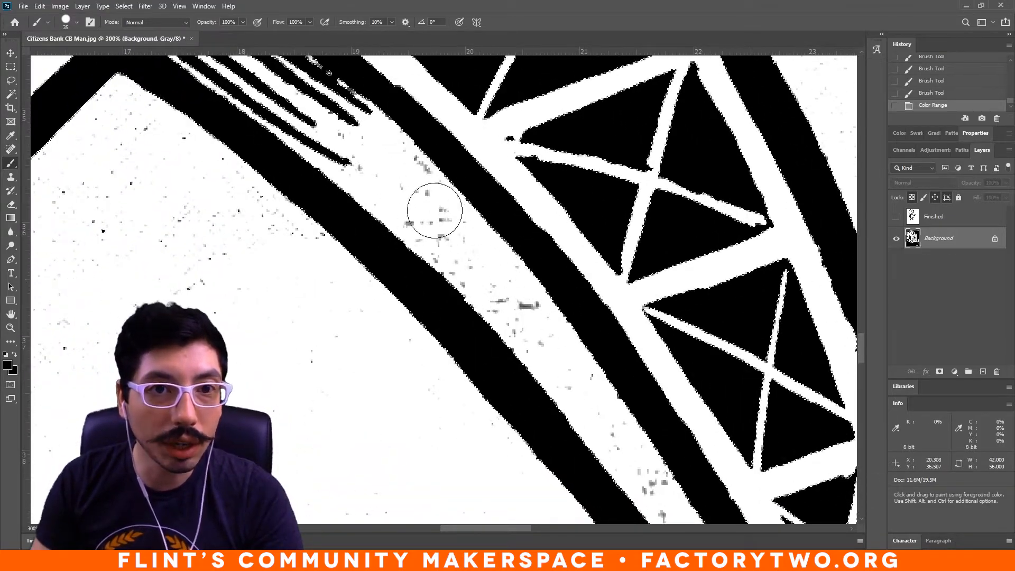
key("ctrl+minus")
key("ctrl+minus")
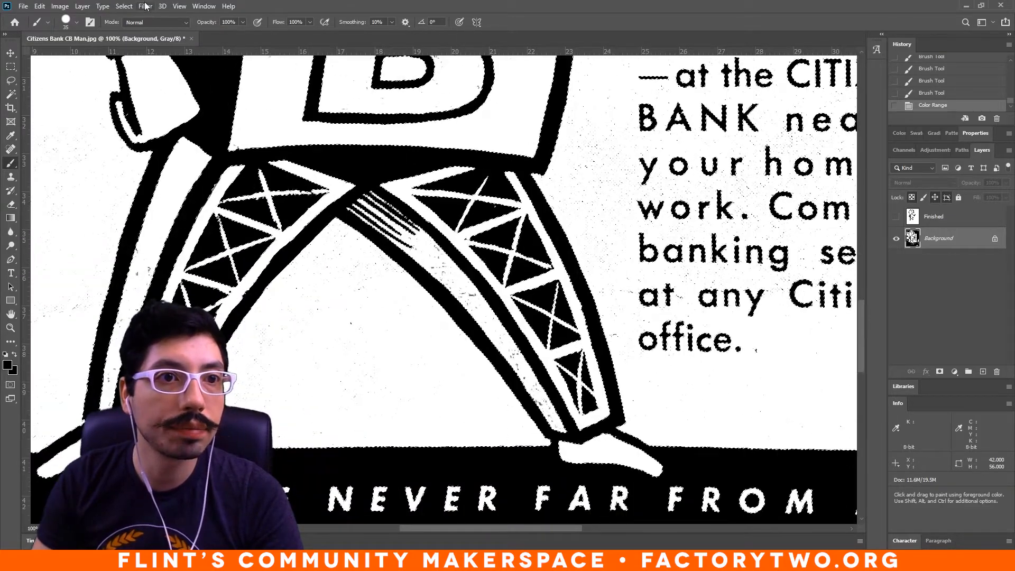
left_click(123, 6)
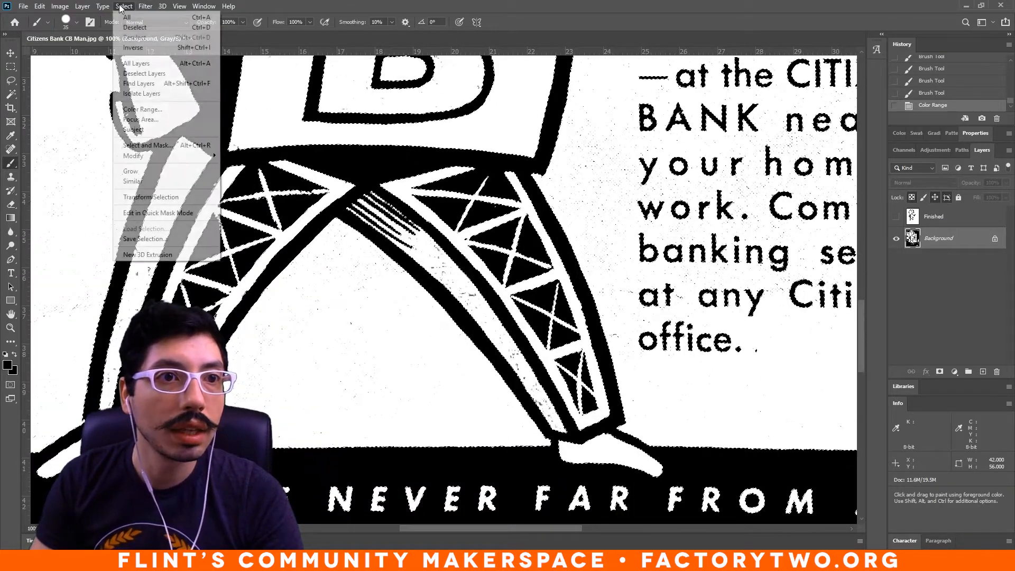
left_click(137, 48)
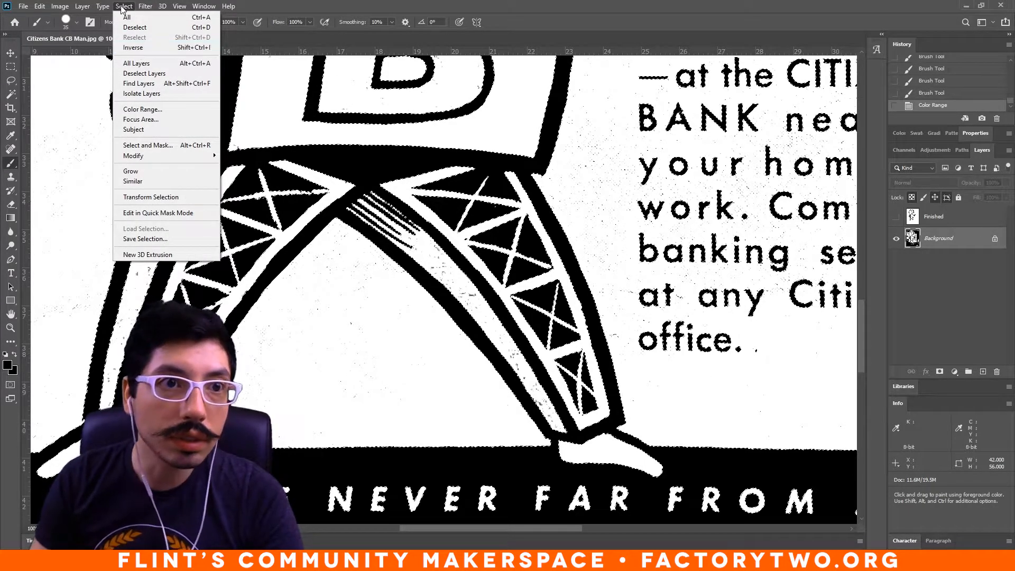
Enlarge the brush to 80 px and paint white over the specks inside the white bands of both legs.
key("bracketright")
key("bracketright")
key("bracketright")
key("bracketright")
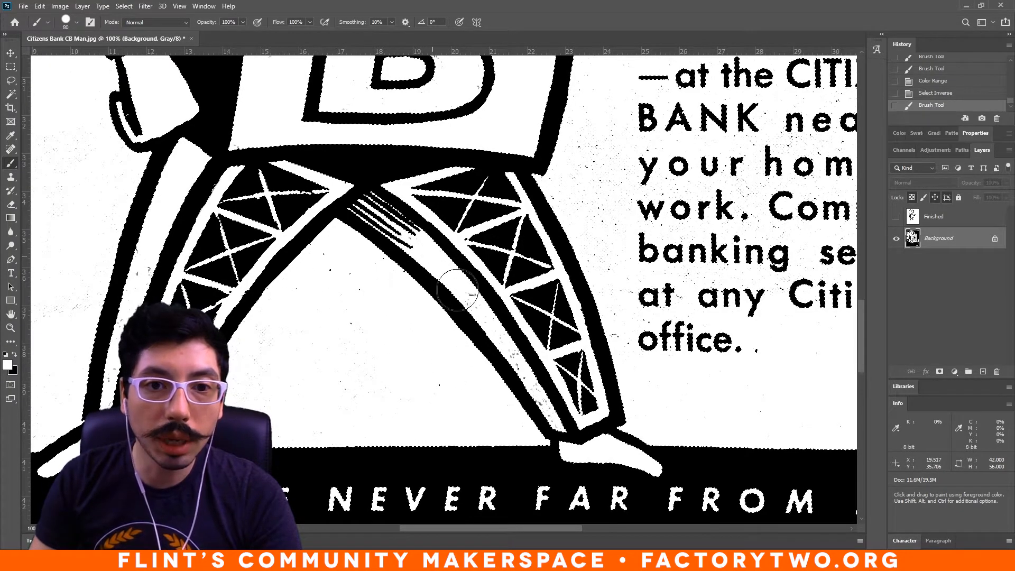
left_click(550, 421)
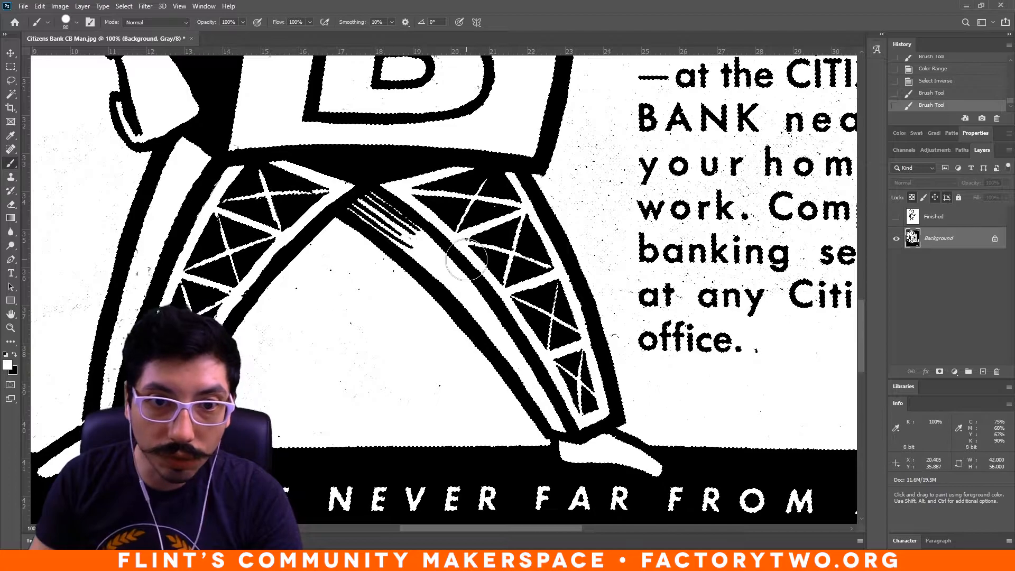
left_click(544, 264)
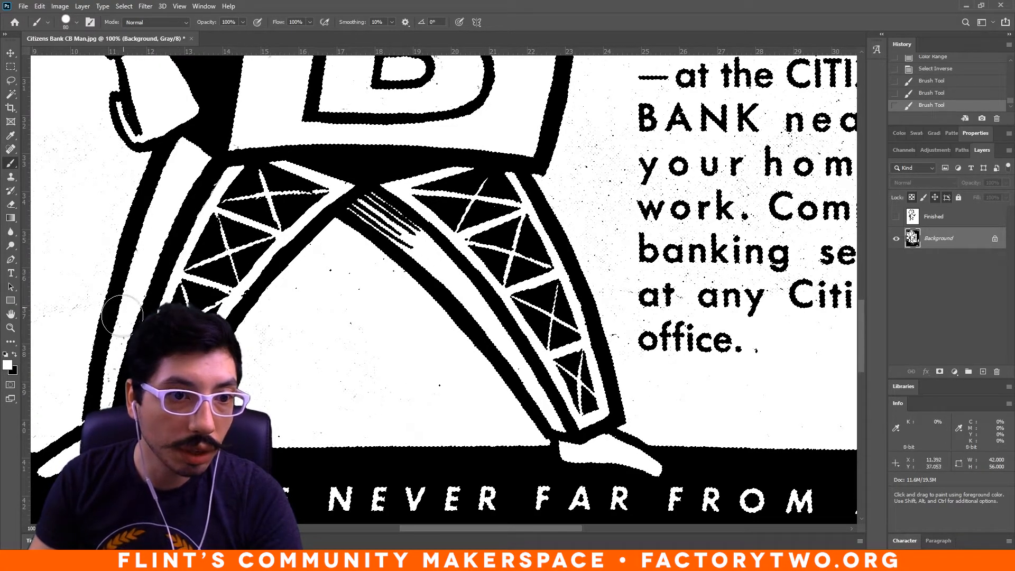
Paint white over the specks on the B and C blocks with the 80 px brush.
scroll(362, 194, "up", 5)
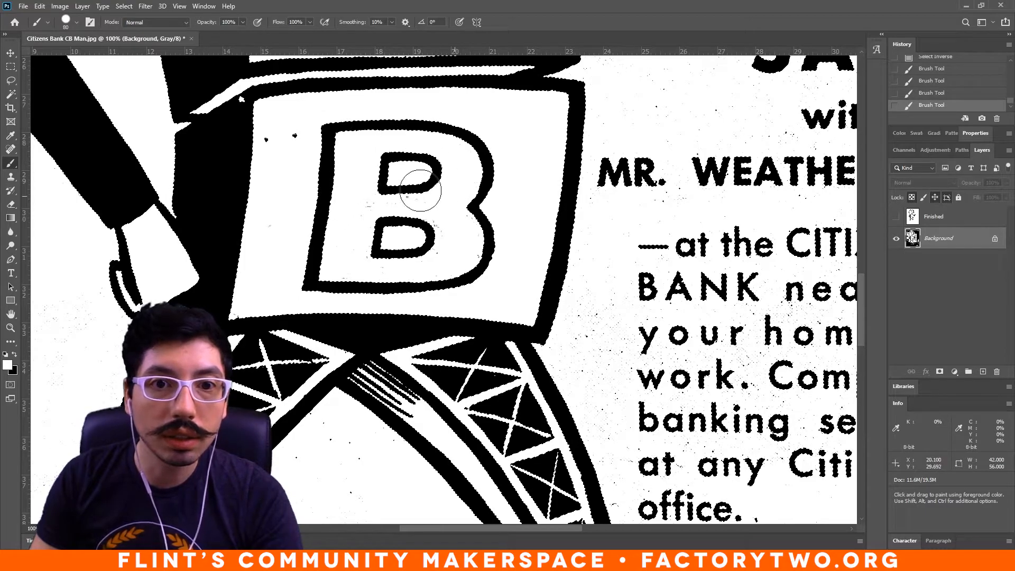
left_click(360, 264)
scroll(153, 244, "up", 5)
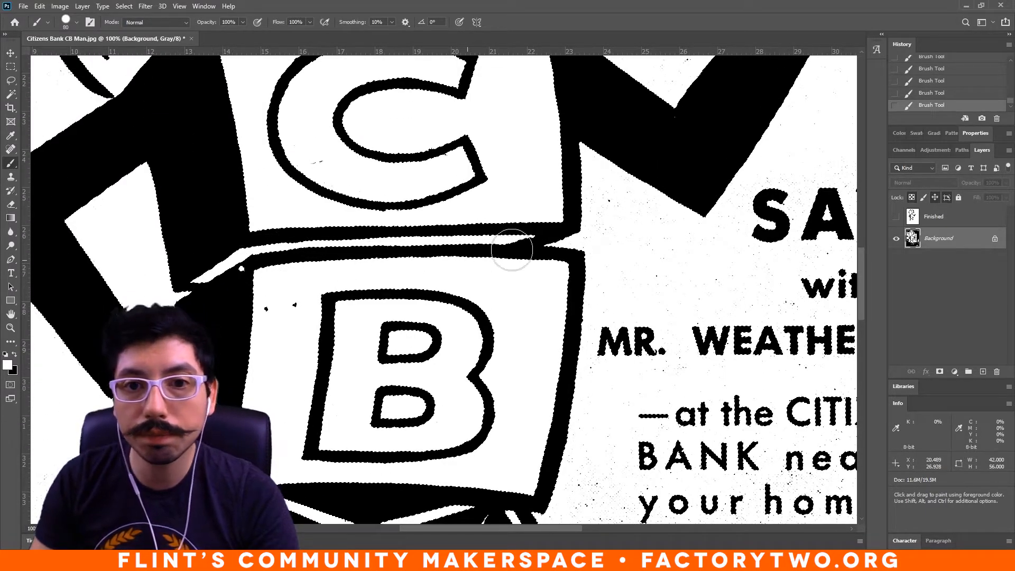
scroll(510, 251, "up", 4)
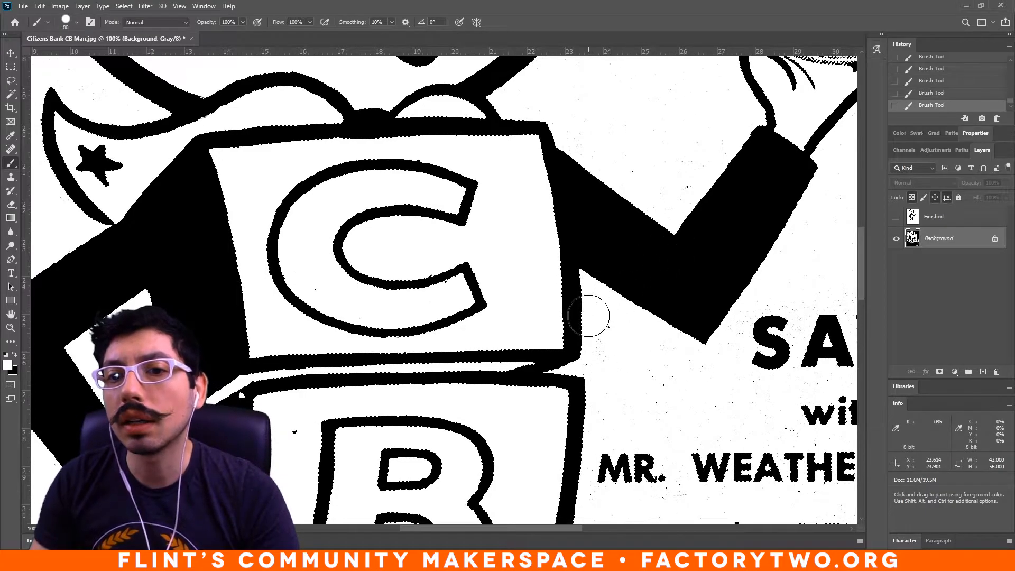
scroll(783, 254, "up", 4)
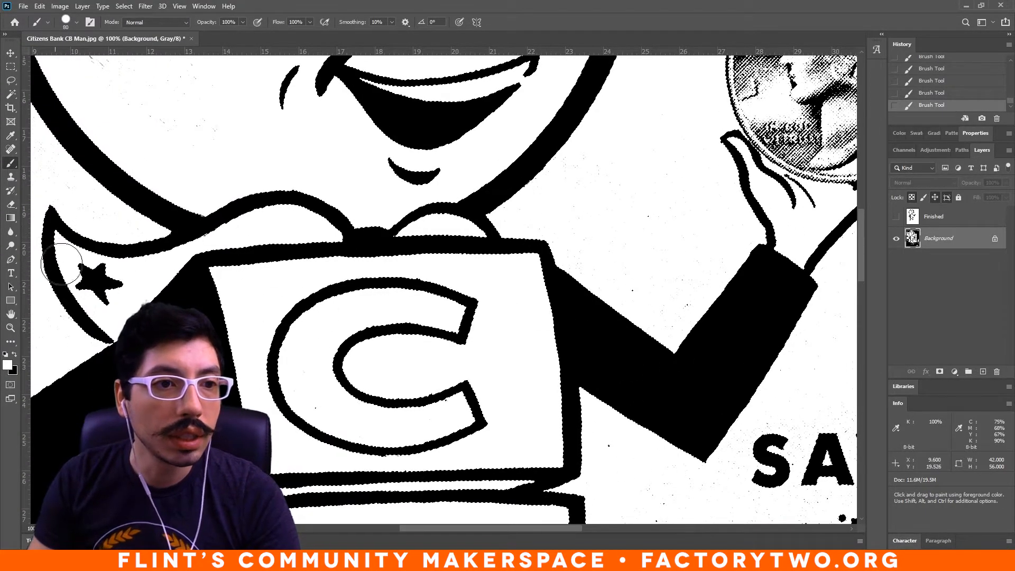
Enlarge the brush to 250 px, check the face, hat and coin areas for specks, and clear the selection.
scroll(142, 337, "up", 3)
key("ctrl+minus")
scroll(263, 299, "up", 1)
key("bracketright")
key("bracketright")
key("bracketright")
key("bracketright")
key("bracketright")
key("bracketright")
key("bracketright")
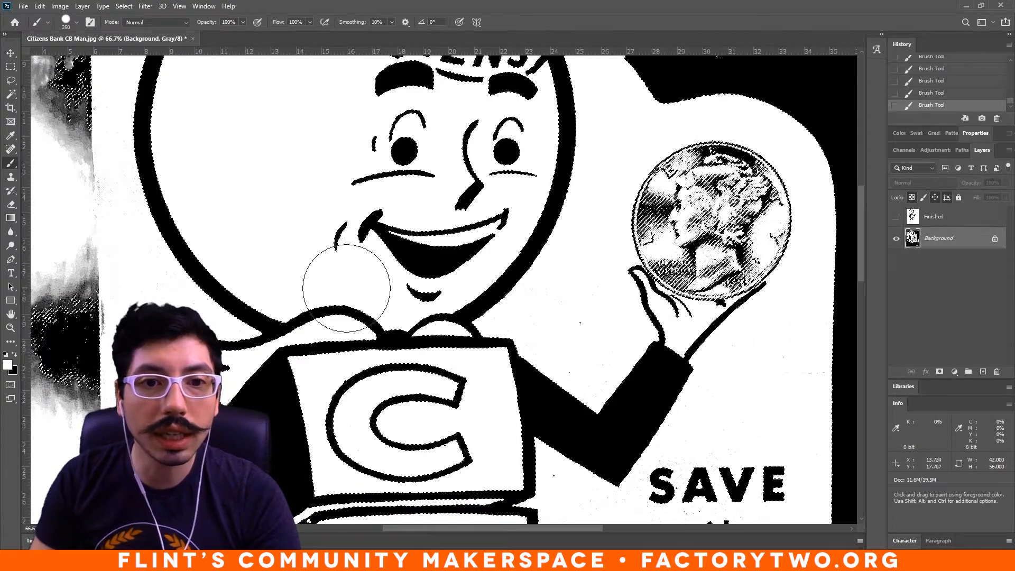
scroll(318, 282, "up", 2)
scroll(319, 281, "up", 3)
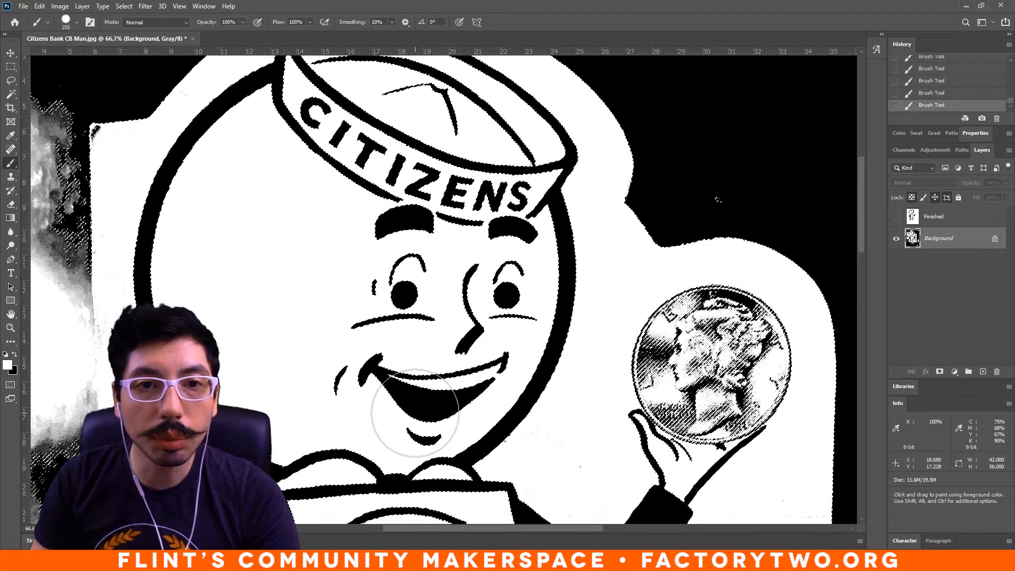
scroll(553, 410, "down", 5)
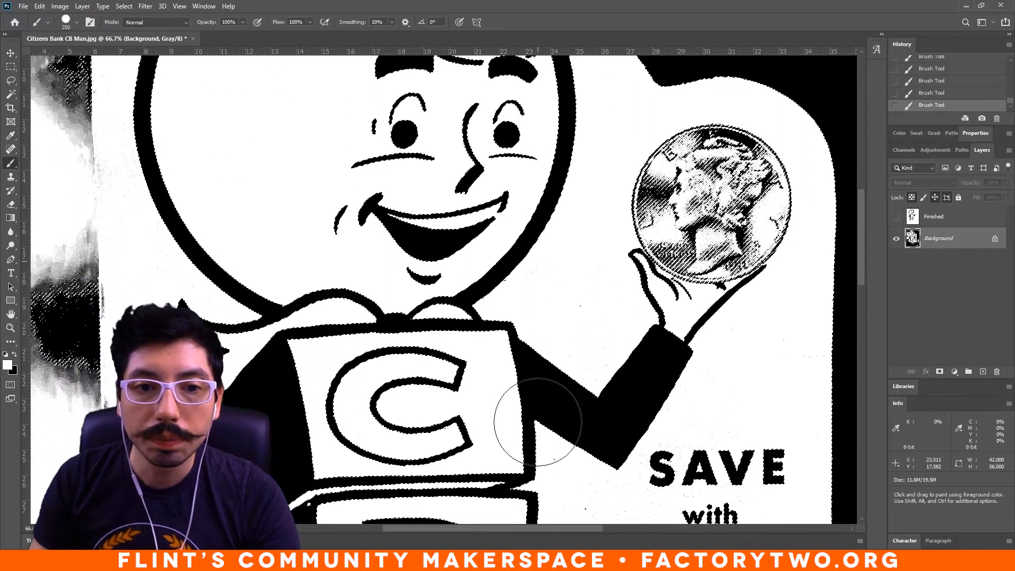
key("ctrl+d")
Paint white over the two specks on the B block and black over the white nick at its upper corner with a smaller brush.
scroll(440, 219, "down", 6)
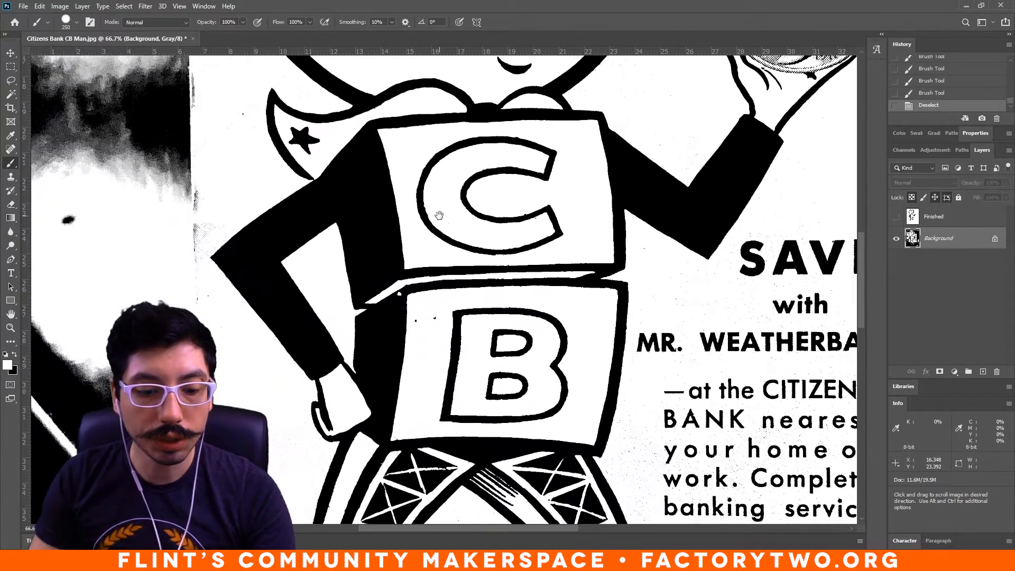
key("ctrl+plus")
key("ctrl+plus")
key("ctrl+plus")
key("bracketleft")
key("bracketleft")
key("bracketleft")
key("bracketleft")
key("bracketleft")
key("bracketleft")
key("bracketleft")
key("bracketleft")
key("bracketleft")
key("bracketleft")
key("bracketleft")
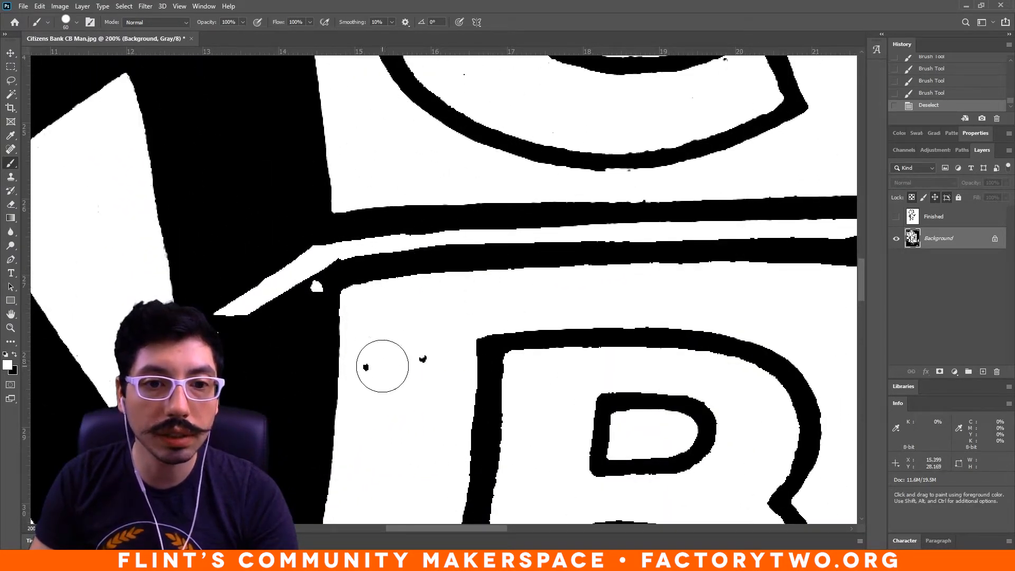
key("x")
left_click(305, 311)
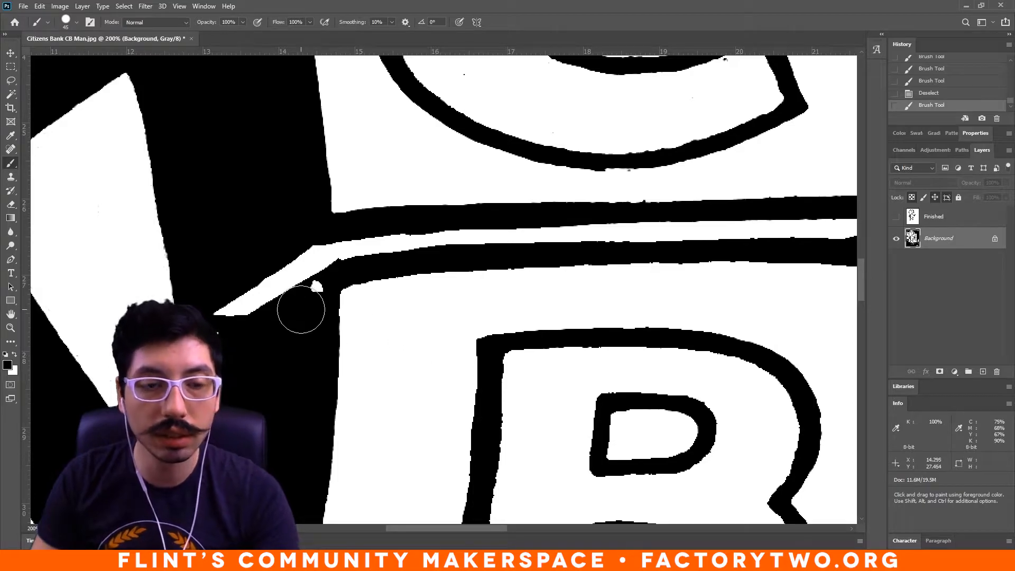
left_click_drag(317, 290, 312, 303)
key("ctrl+minus")
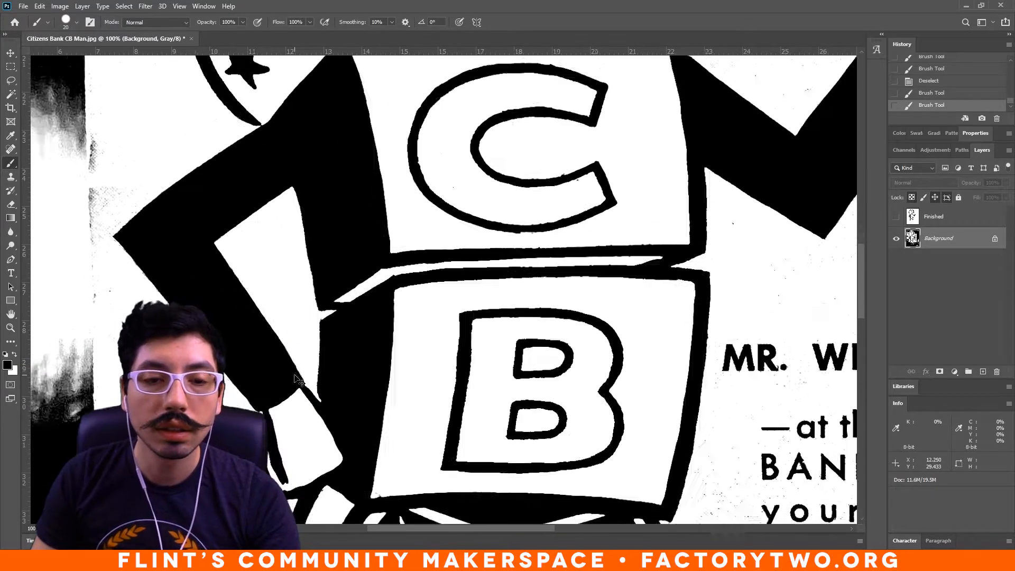
Clean the ragged inner edge and lattice lines of the figure's left-hand leg with a small white brush.
key("ctrl+minus")
left_click_drag(409, 410, 401, 112)
key("ctrl+plus")
key("ctrl+plus")
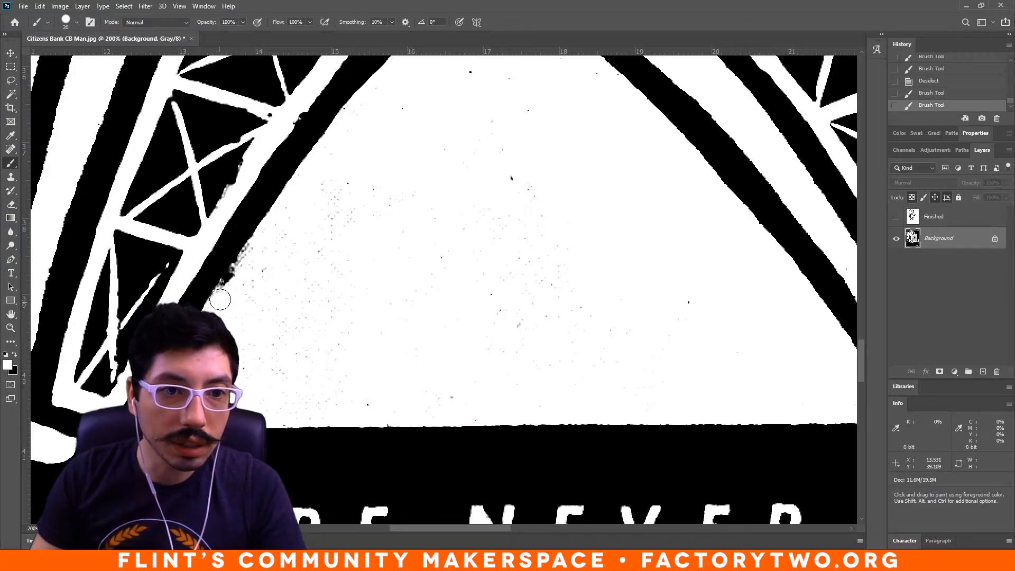
mouse_move(279, 222)
left_mouse_down()
mouse_move(239, 240)
mouse_move(274, 261)
mouse_move(291, 295)
left_mouse_up()
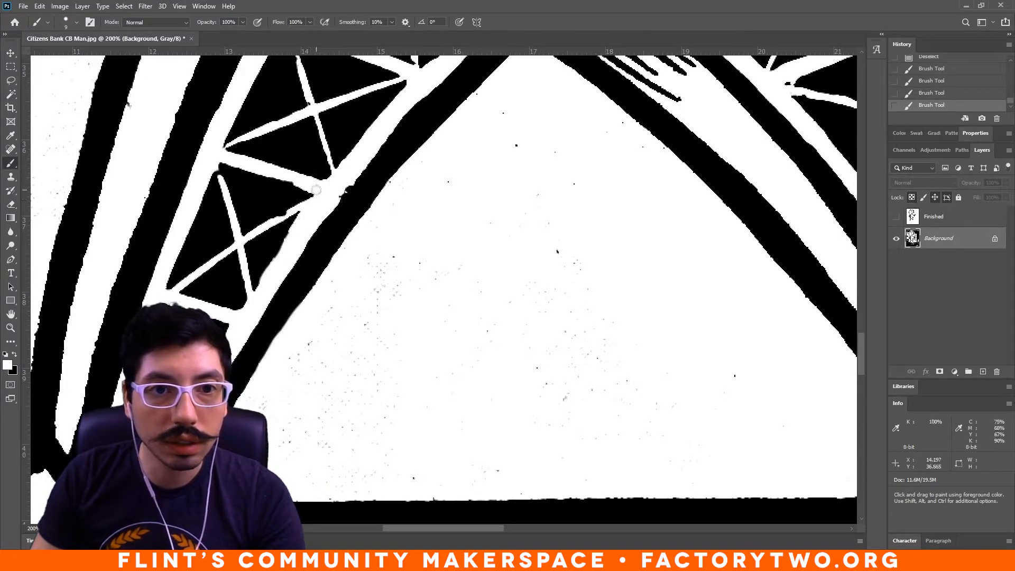
Show the Finished layer to compare it with the current artwork, and hide it again.
scroll(397, 293, "down", 5)
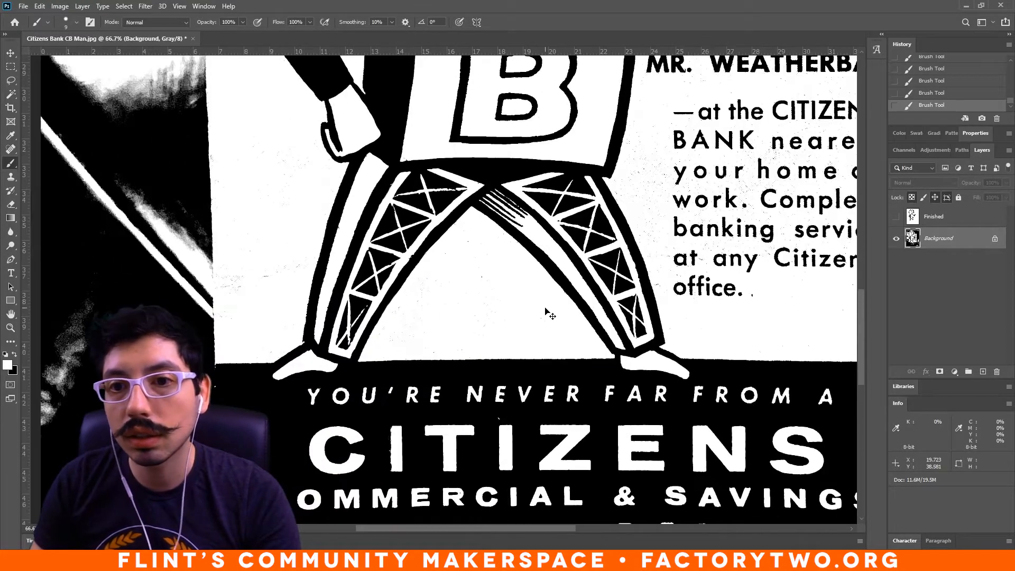
key("bracketright")
key("bracketright")
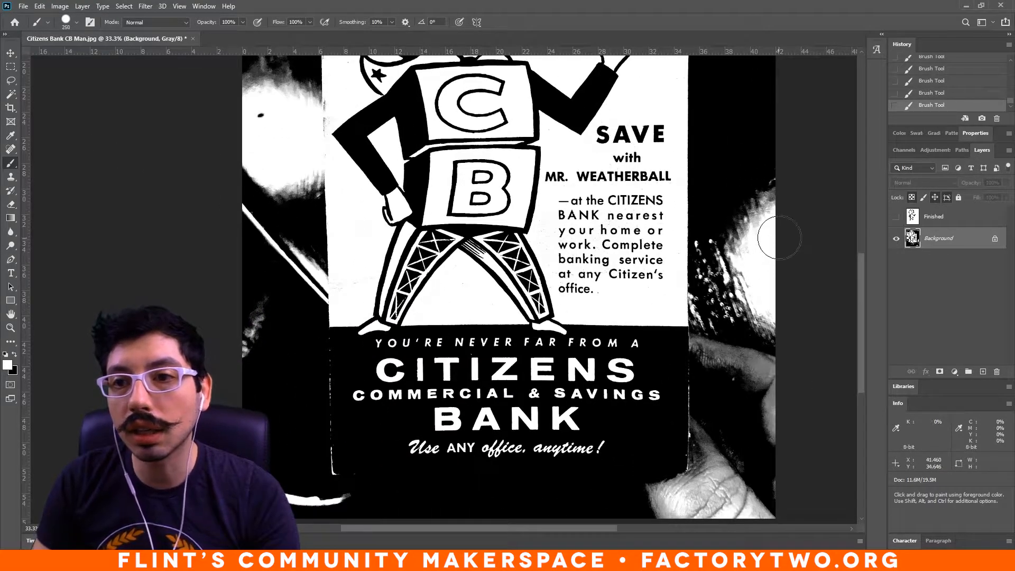
left_click(897, 216)
scroll(691, 188, "down", 2)
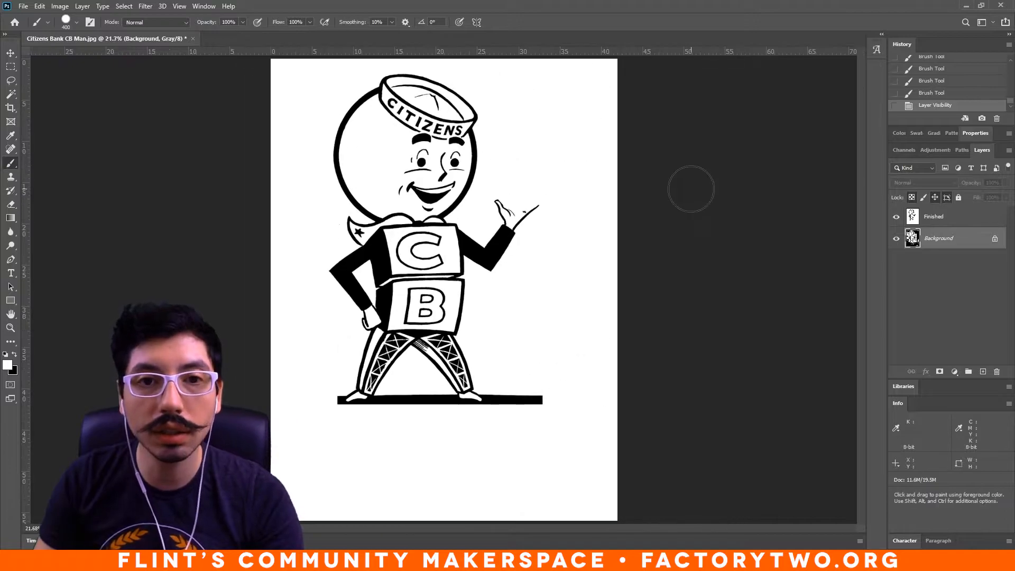
left_click(897, 217)
Set the brush to 300 px and paint white over the SAVE with MR. WEATHERBALL text block.
key("bracketright")
key("bracketright")
key("bracketright")
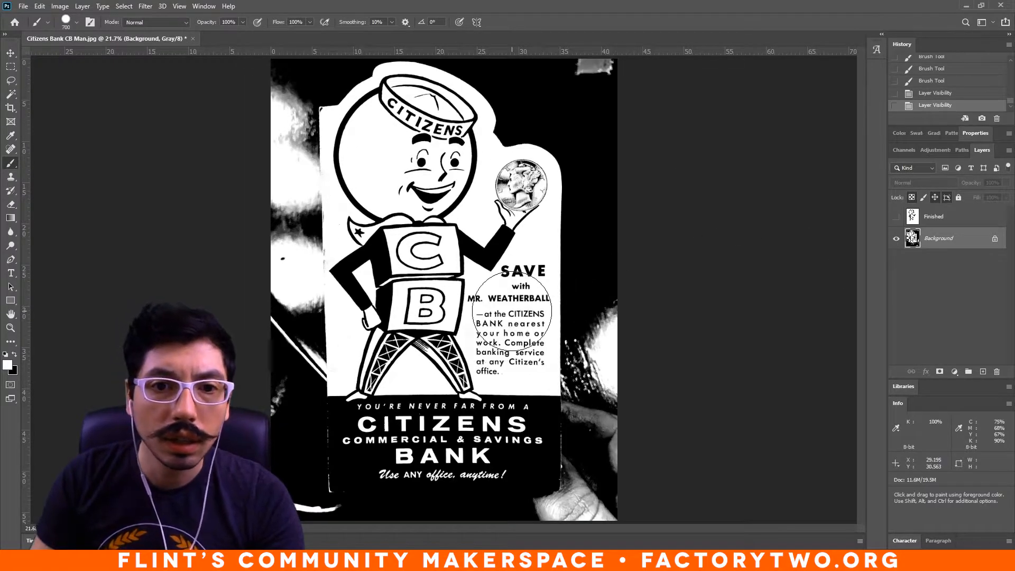
key("bracketleft")
key("bracketleft")
key("bracketleft")
key("bracketleft")
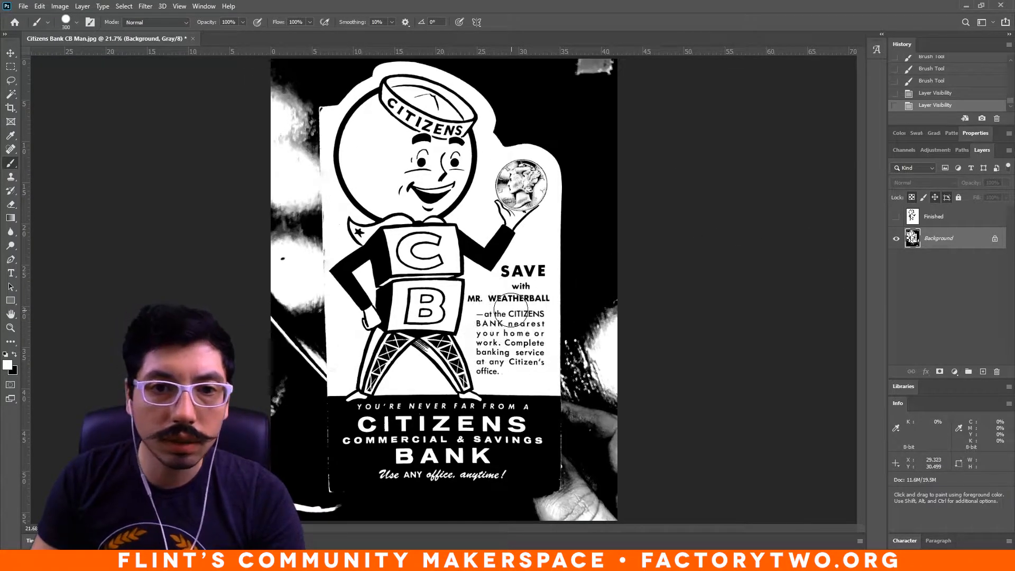
mouse_move(483, 301)
left_mouse_down()
mouse_move(527, 298)
mouse_move(515, 274)
mouse_move(541, 271)
mouse_move(535, 356)
mouse_move(525, 363)
mouse_move(489, 365)
mouse_move(490, 326)
mouse_move(514, 317)
mouse_move(509, 356)
mouse_move(540, 276)
left_mouse_up()
Paint white over the coin with the 300 px brush, following the outline of the raised hand.
key("ctrl+plus")
key("ctrl+plus")
left_click_drag(570, 182, 466, 285)
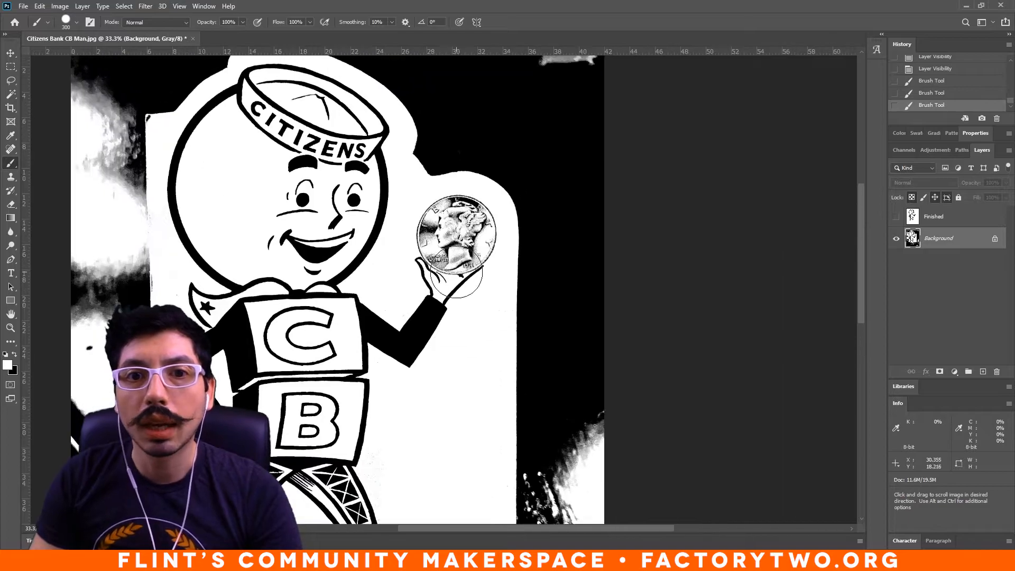
key("ctrl+plus")
left_click_drag(454, 218, 429, 284)
key("ctrl+plus")
key("ctrl+plus")
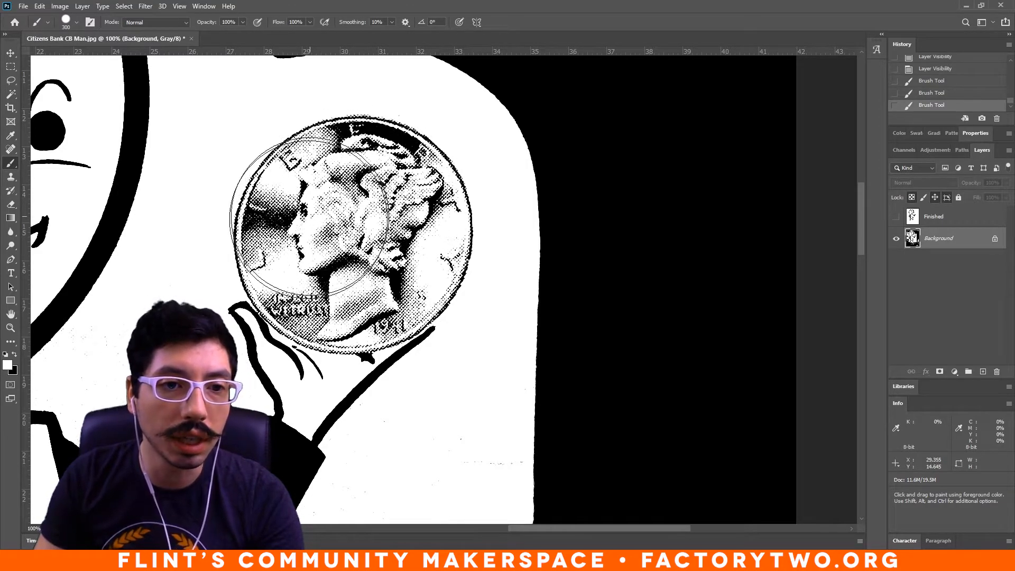
mouse_move(313, 256)
left_mouse_down()
mouse_move(307, 215)
mouse_move(328, 175)
mouse_move(368, 168)
mouse_move(398, 192)
mouse_move(384, 262)
left_mouse_up()
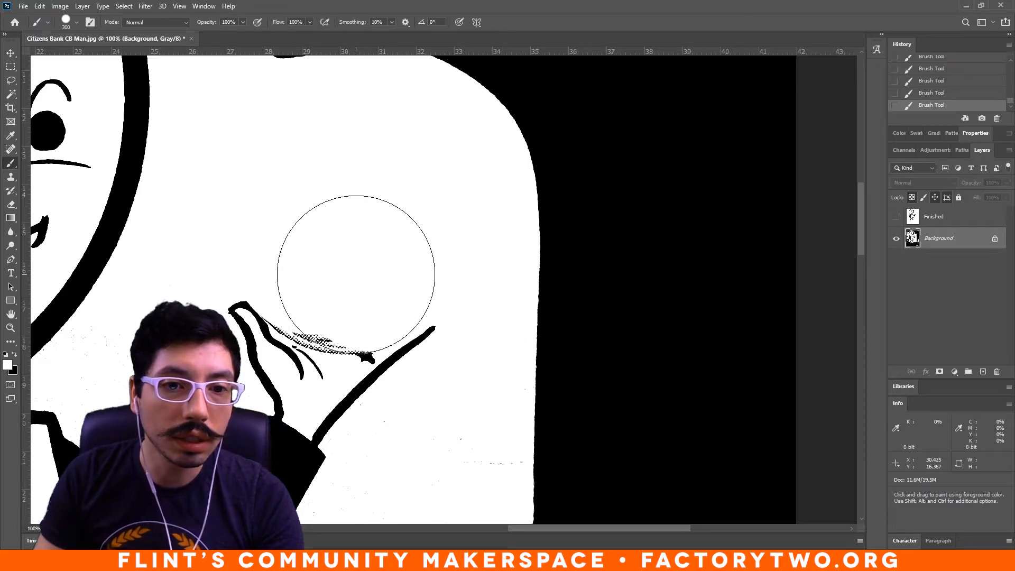
left_click(341, 276)
left_click(328, 274)
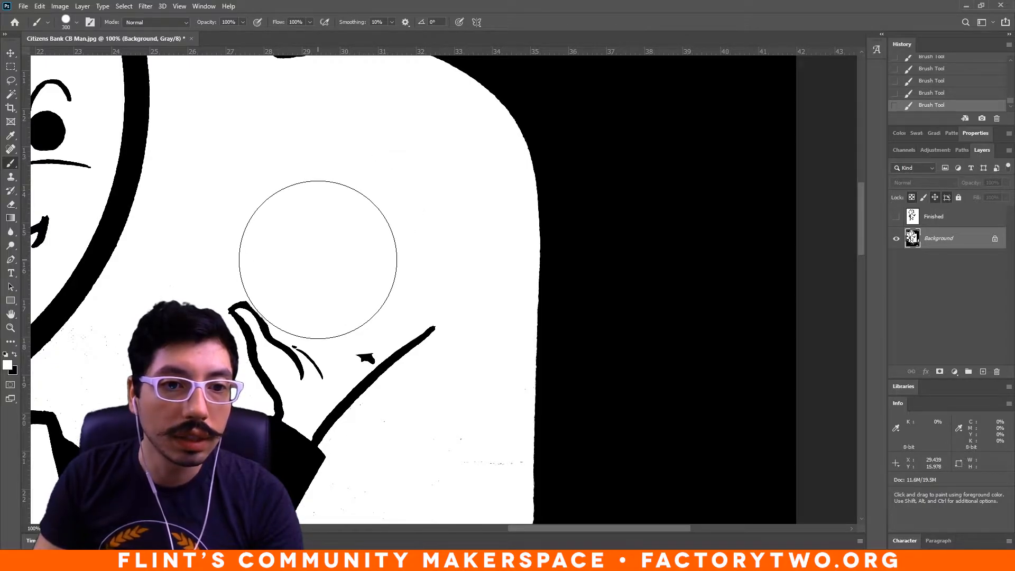
Select the figure with a rectangular marquee about 27.2 in wide, and transform the selection to 97.1% height by lowering its upper edge.
scroll(363, 201, "down", 3)
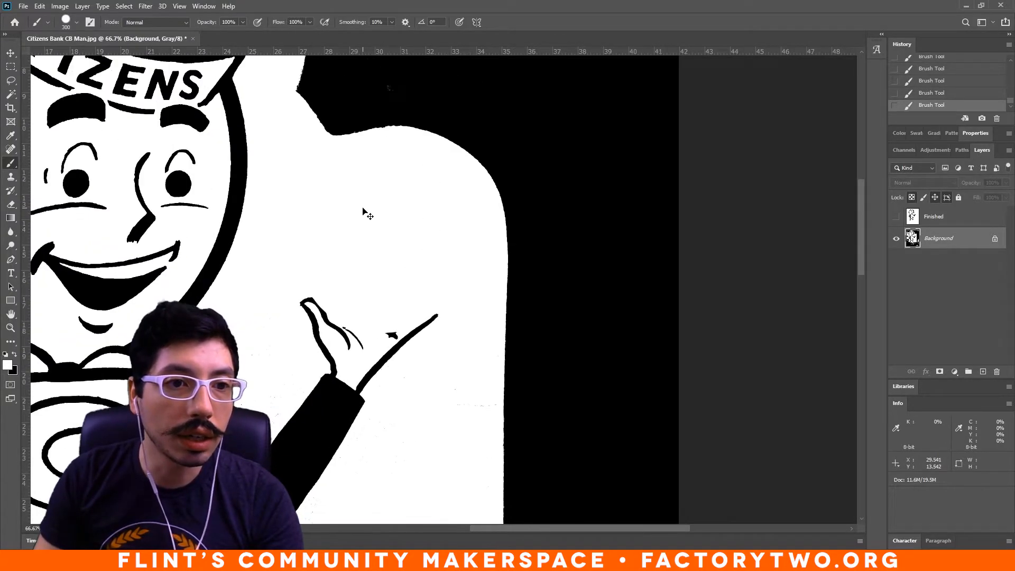
scroll(328, 328, "down", 5)
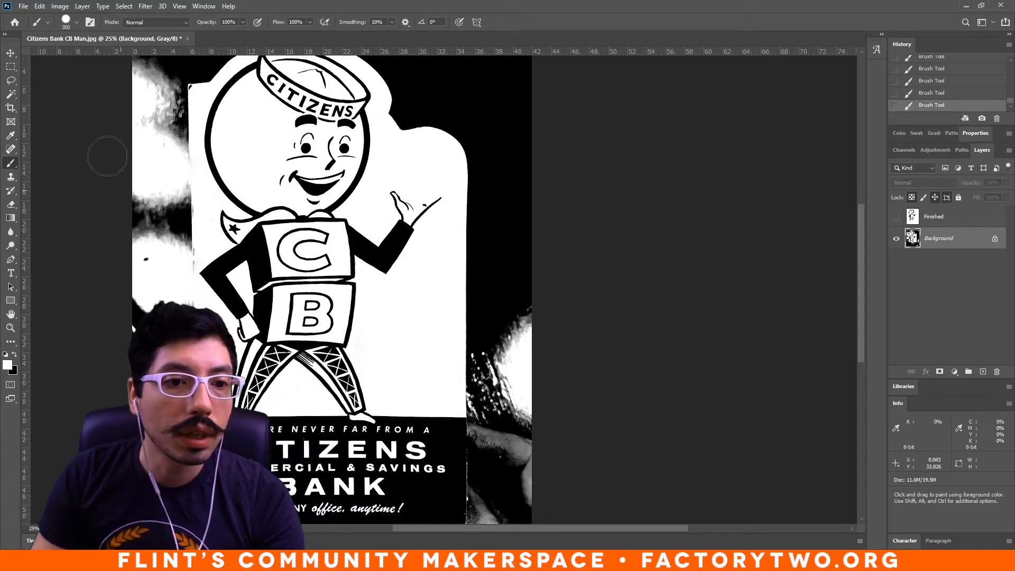
key("m")
scroll(290, 142, "down", 1)
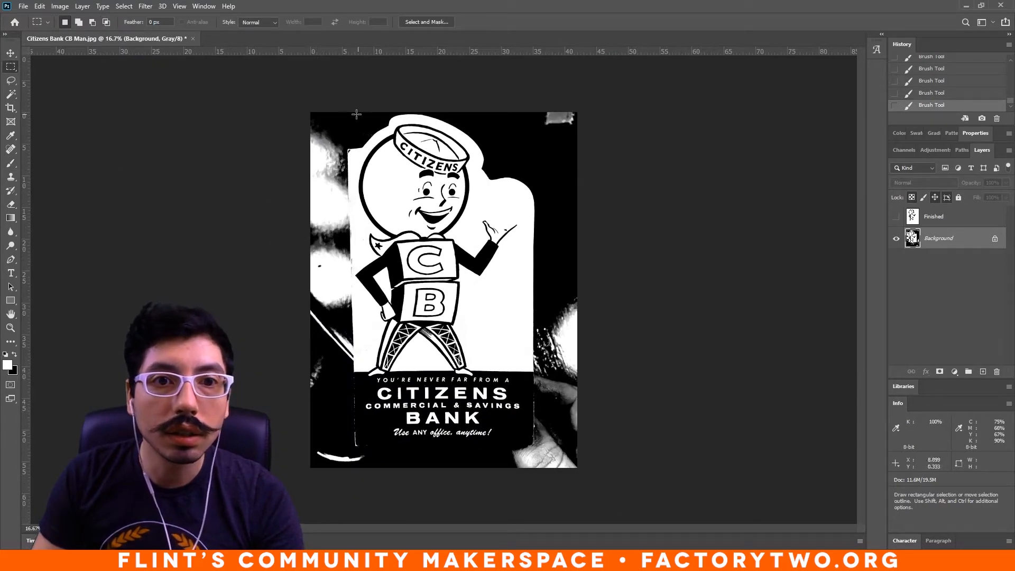
left_click_drag(353, 107, 526, 385)
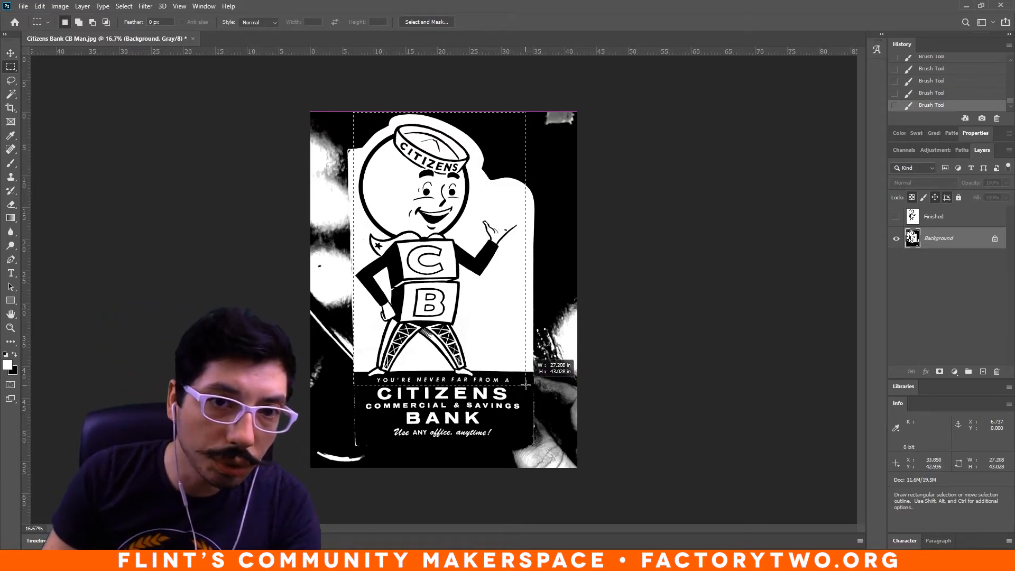
right_click(453, 140)
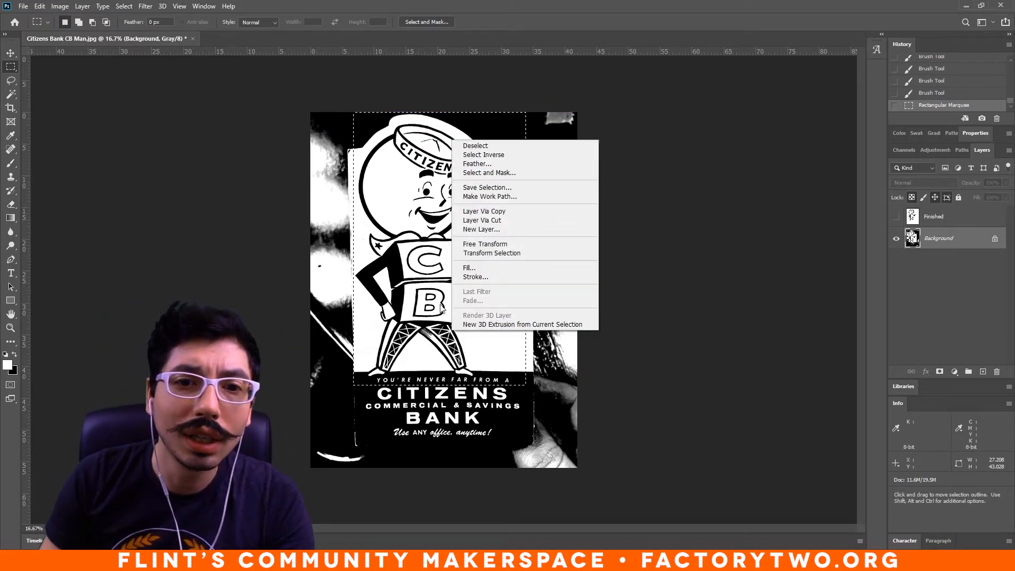
left_click(471, 255)
left_click_drag(439, 112, 439, 120)
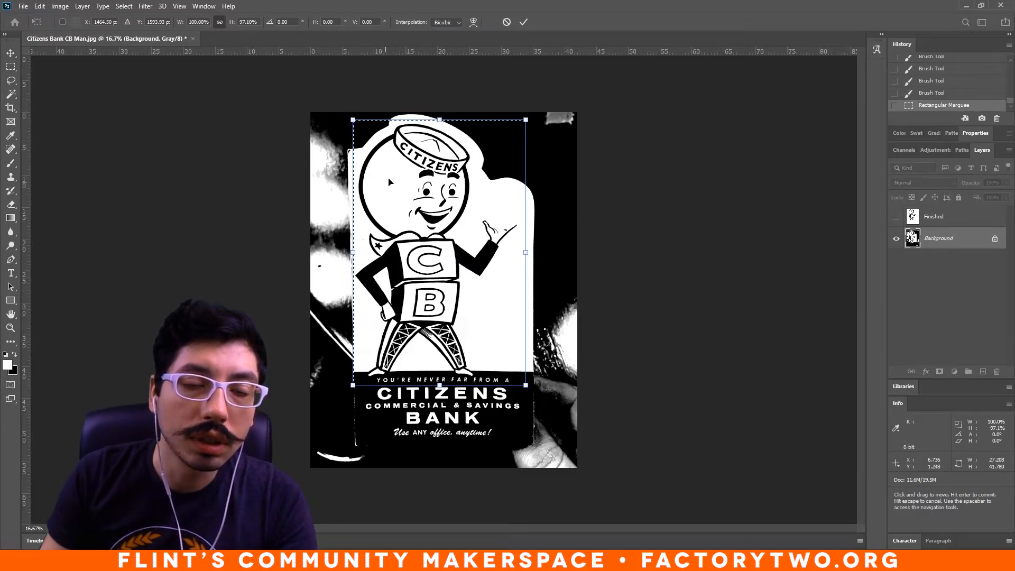
key("Return")
key("ctrl+plus")
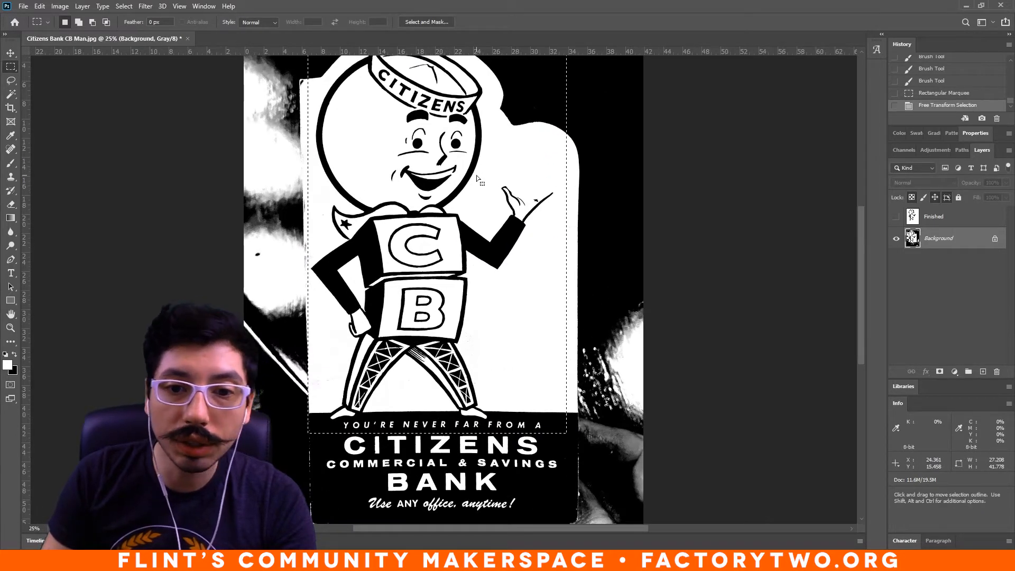
right_click(477, 175)
left_click(548, 224)
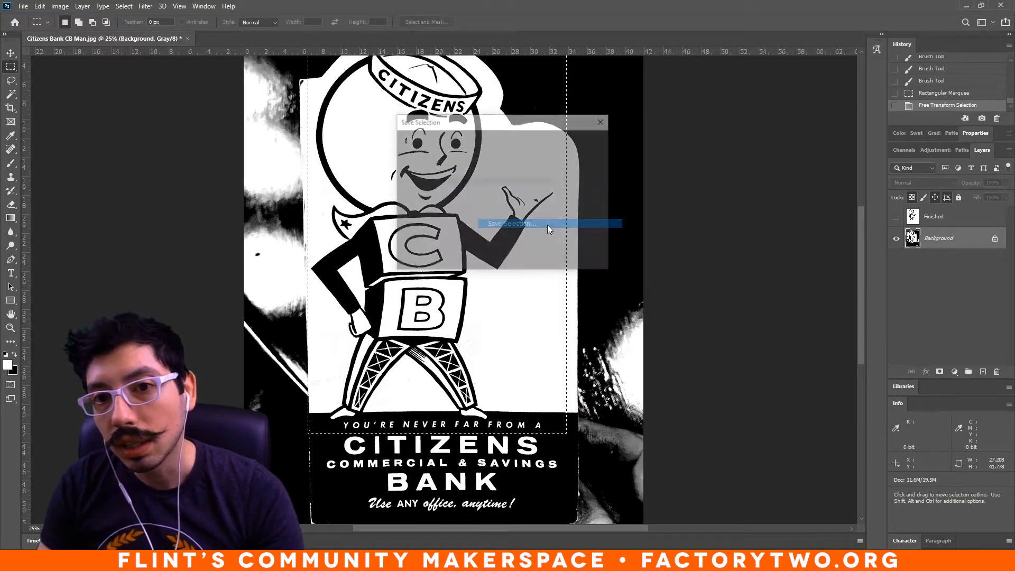
left_click(592, 157)
Invert the selection, fill everything outside the figure's rectangle with white, and deselect.
right_click(512, 221)
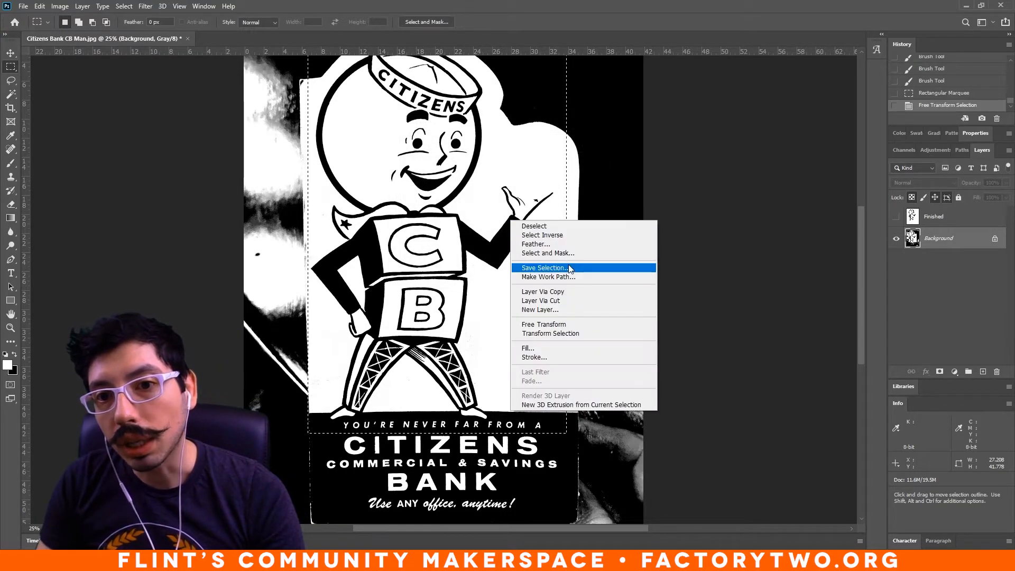
left_click(574, 235)
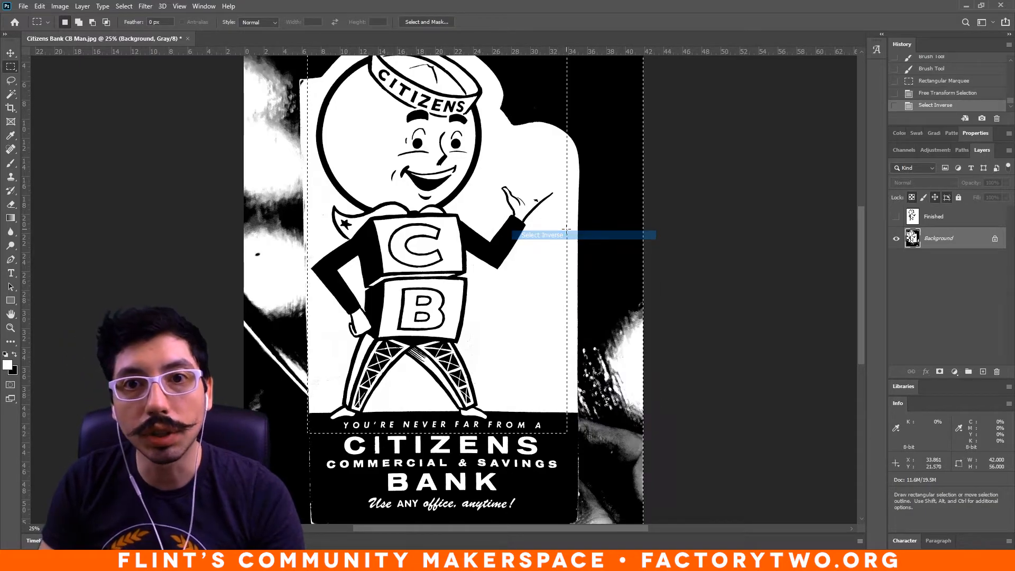
key("ctrl+minus")
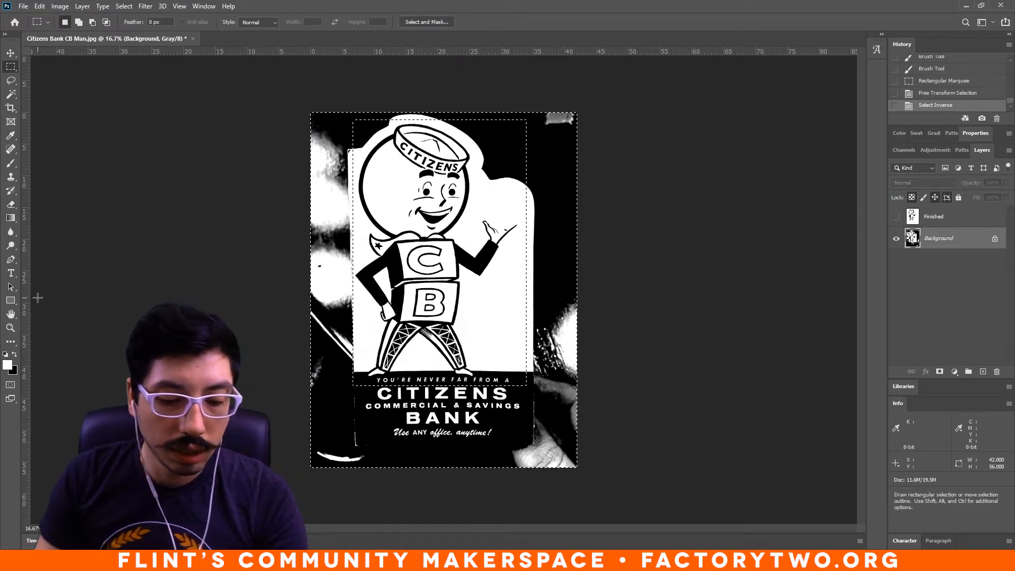
key("alt+BackSpace")
key("ctrl+d")
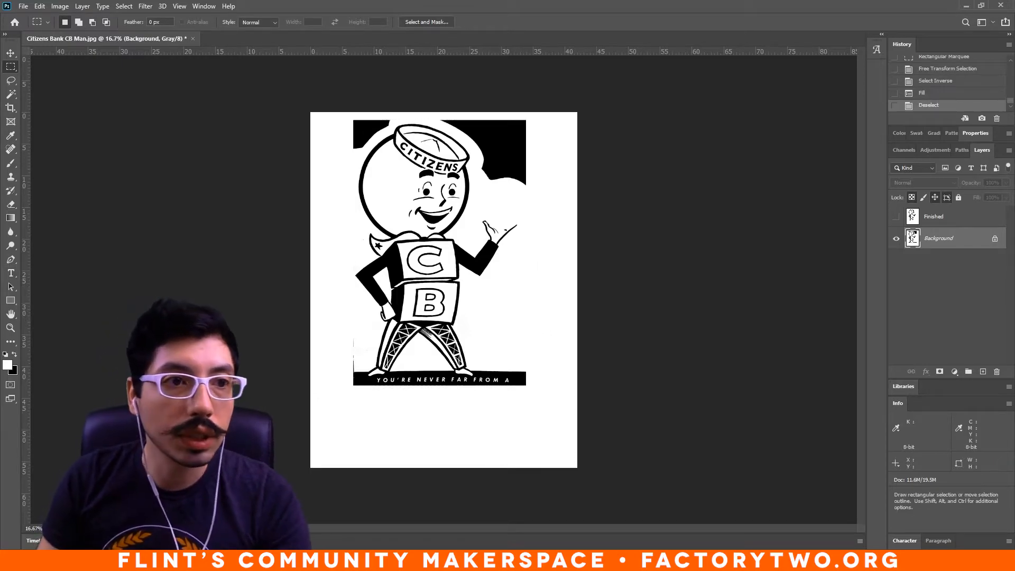
Paint white over the leftover black areas on both sides of the head and the stray marks along the left edge with the 300 px brush.
left_click(11, 165)
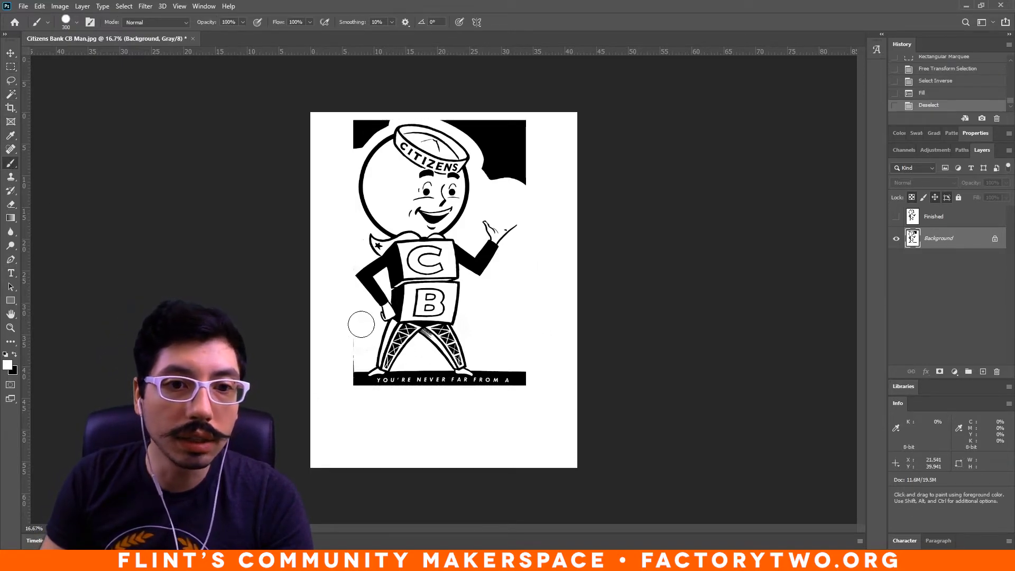
left_click_drag(350, 406, 354, 422)
mouse_move(356, 140)
left_mouse_down()
mouse_move(362, 114)
mouse_move(374, 113)
left_mouse_up()
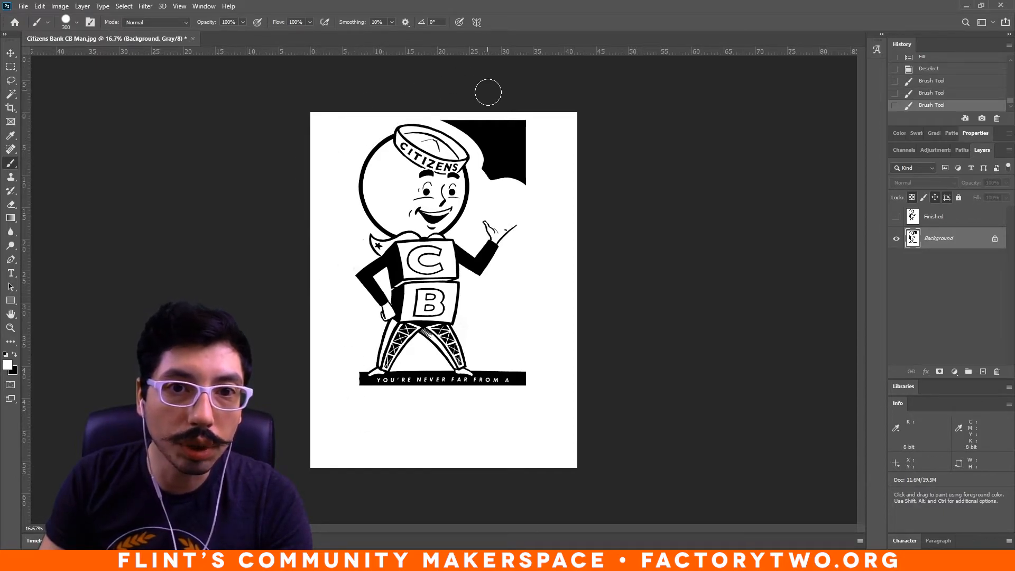
mouse_move(451, 112)
left_mouse_down()
mouse_move(494, 146)
mouse_move(496, 179)
mouse_move(516, 153)
mouse_move(510, 116)
mouse_move(490, 117)
mouse_move(529, 153)
left_mouse_up()
Paint black over the YOU'RE NEVER FAR FROM A lettering in the ground bar and check the whole artwork.
key("ctrl+plus")
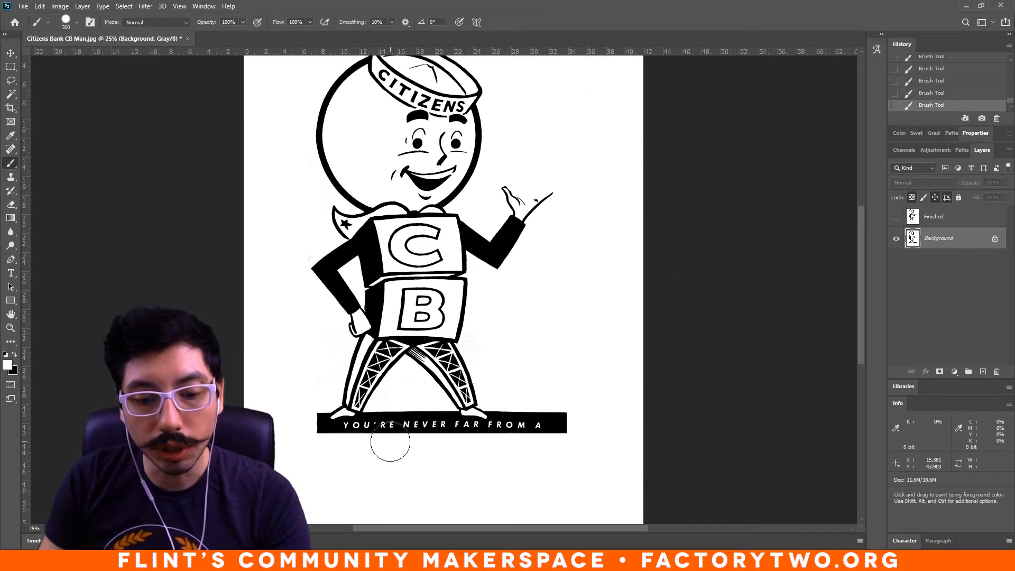
key("ctrl+plus")
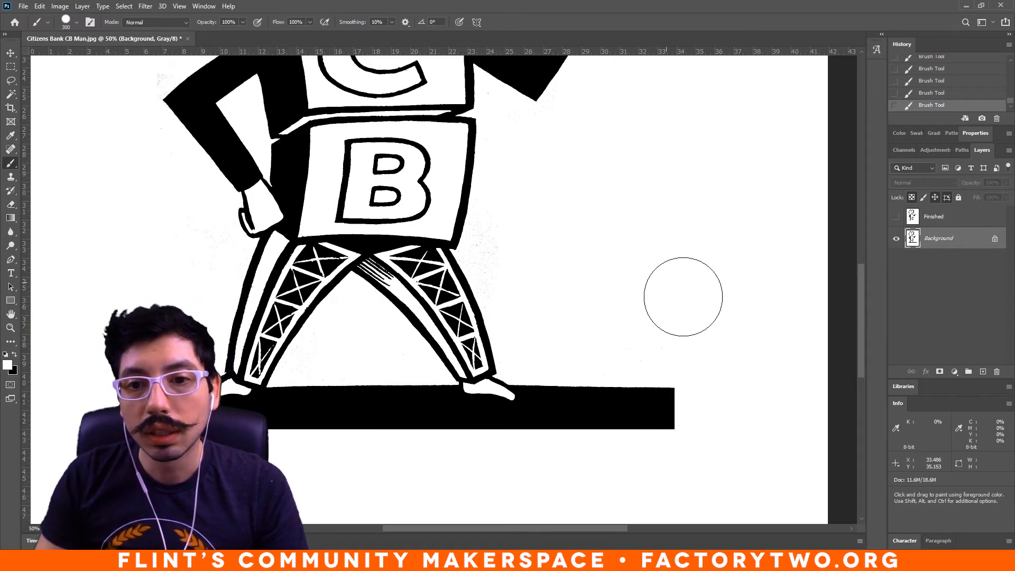
key("ctrl+0")
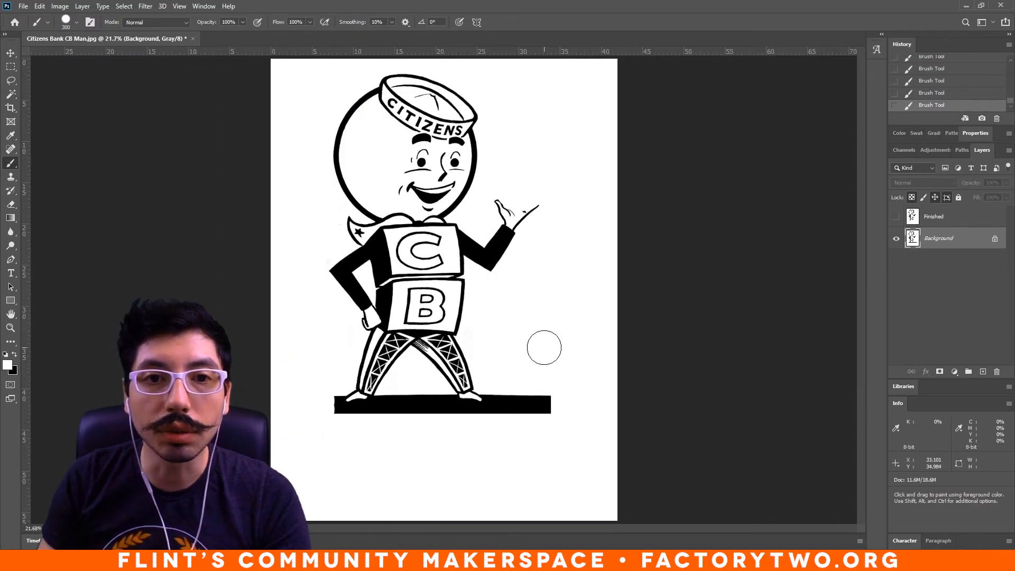